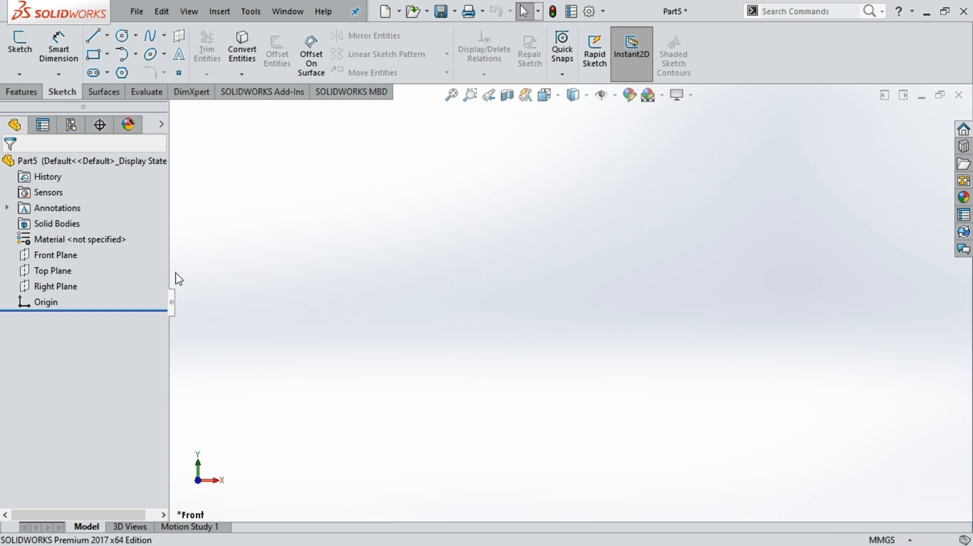
# Start a new sketch on the Front Plane
pyautogui.click(48, 260)
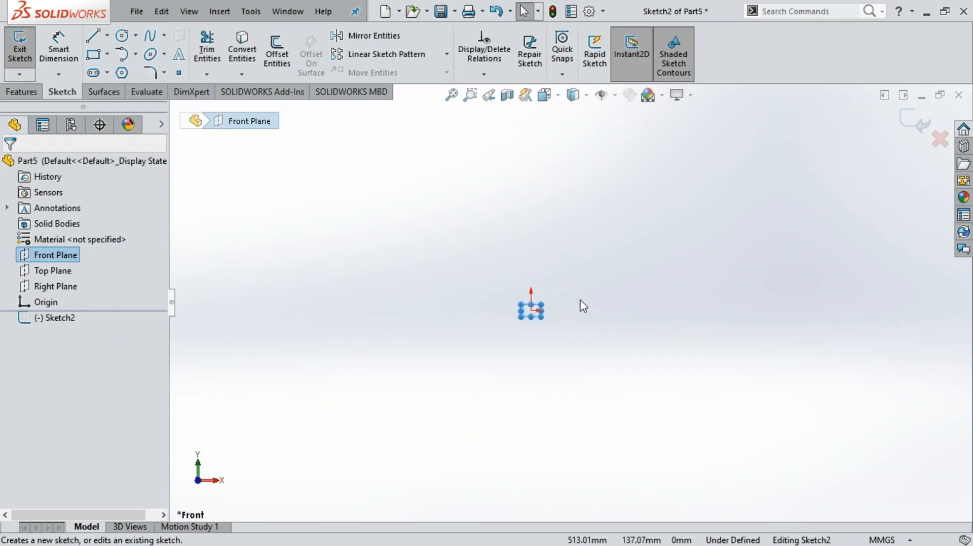
pyautogui.scroll(-2, 446, 345)
pyautogui.scroll(-4, 492, 304)
pyautogui.scroll(-3, 791, 244)
pyautogui.scroll(-3, 791, 243)
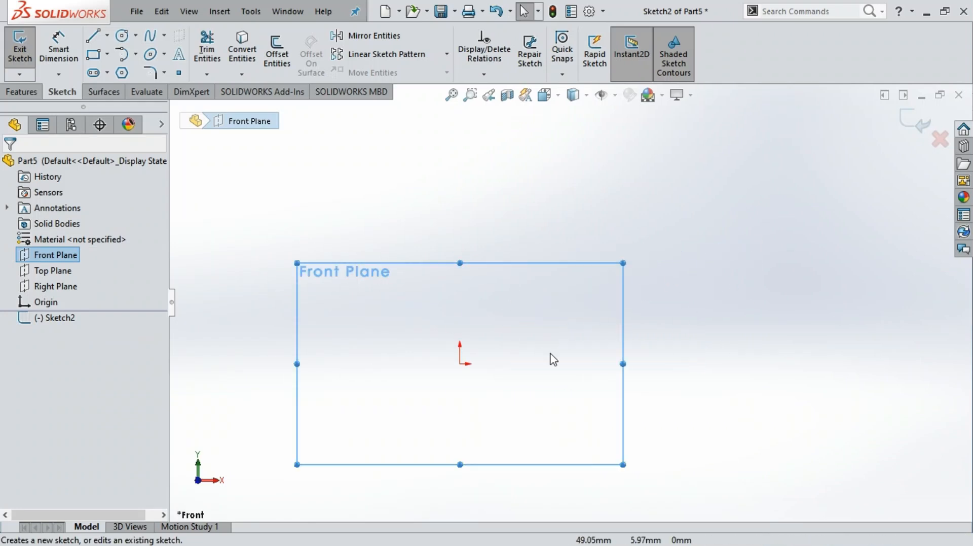
pyautogui.scroll(-1, 491, 382)
pyautogui.scroll(3, 488, 348)
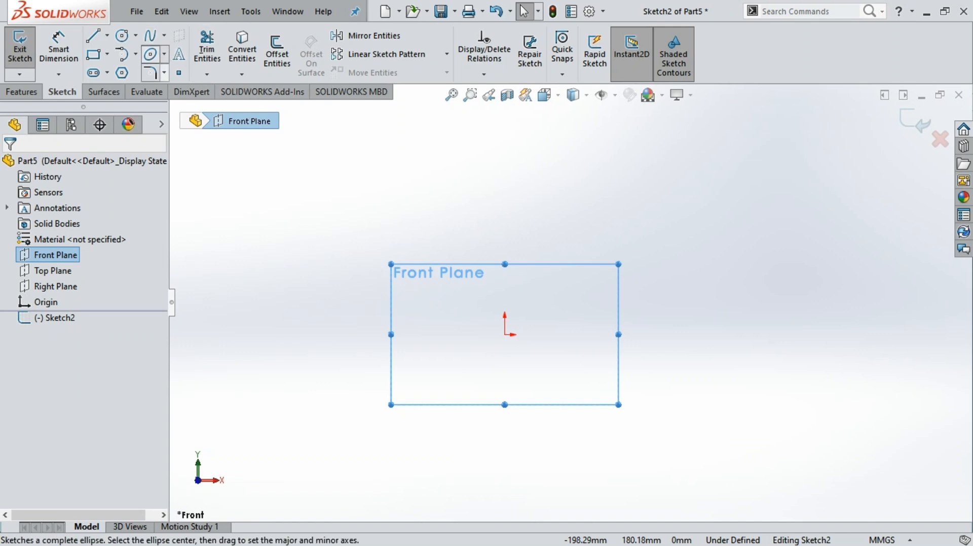
# Sketch a tilted full ellipse centred at about X 5, Y 21 mm, with radii of about 62 and 49 mm
pyautogui.click(150, 54)
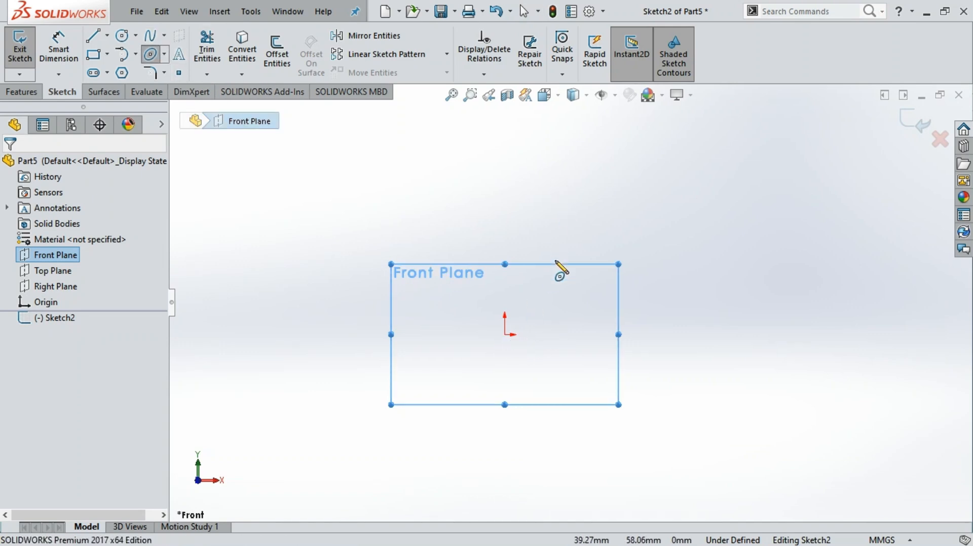
pyautogui.click(488, 294)
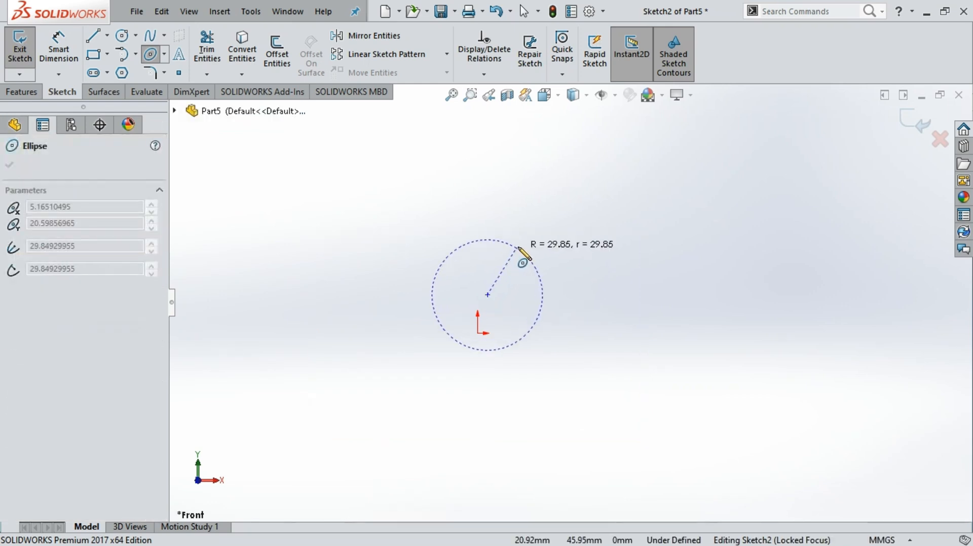
pyautogui.click(567, 213)
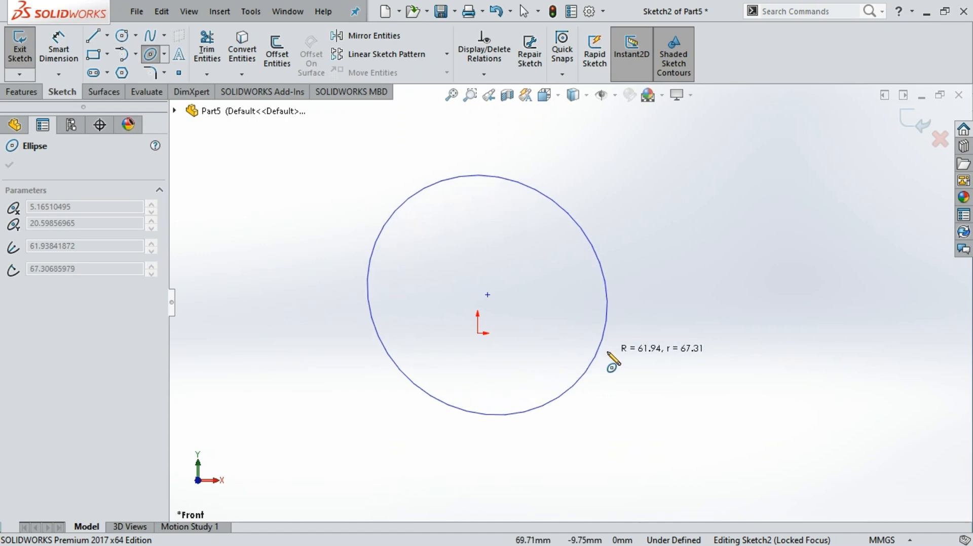
pyautogui.click(575, 347)
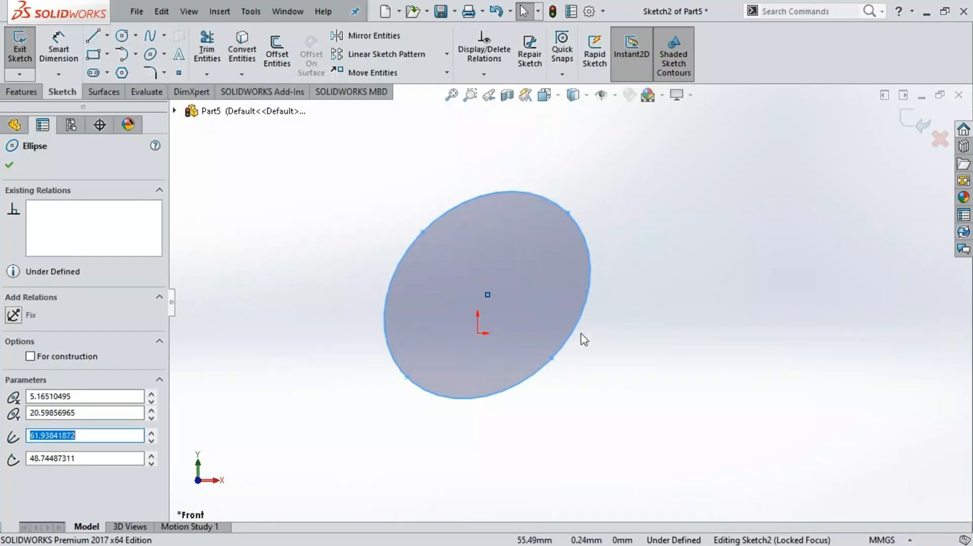
pyautogui.click(9, 167)
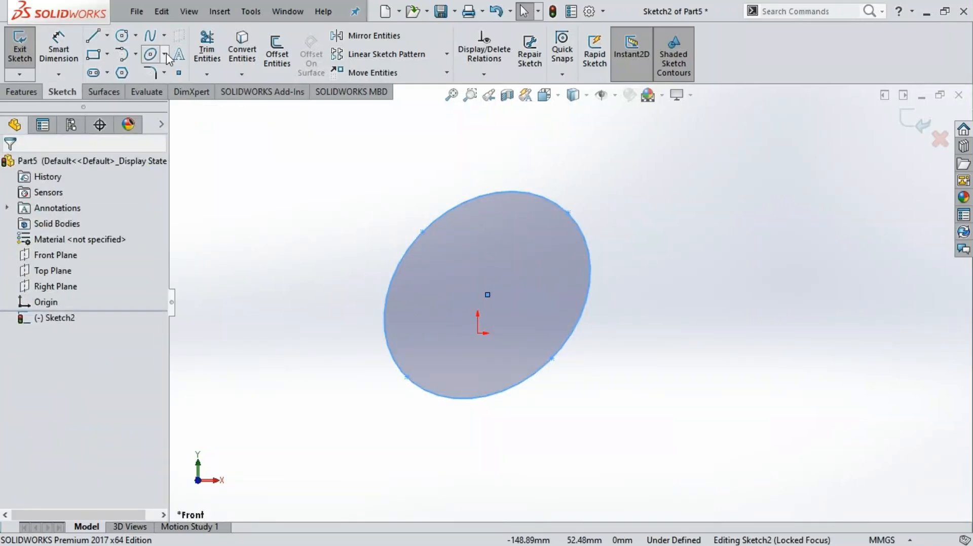
# Sketch a second full ellipse overlapping the first, centred at about X 85, Y -41 mm, with radii of about 114 and 72 mm
pyautogui.click(150, 55)
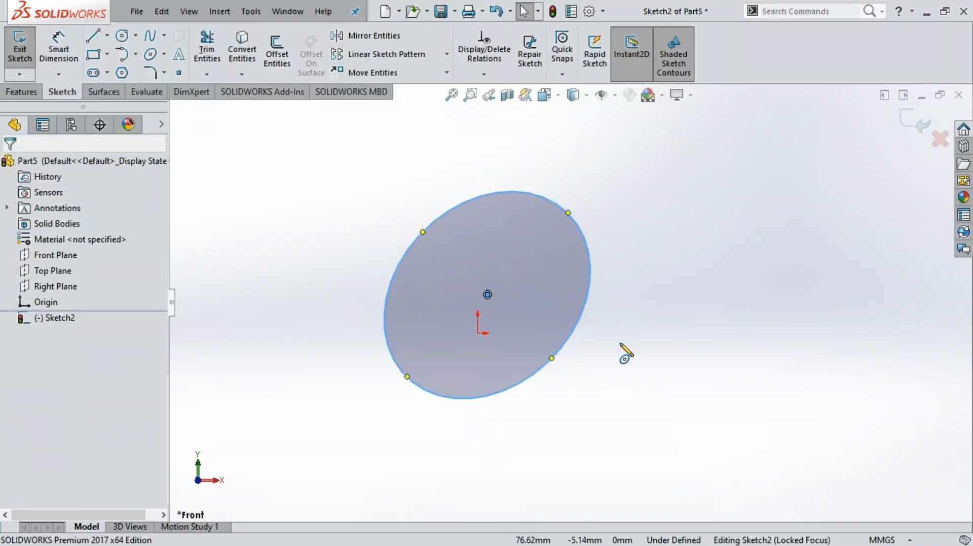
pyautogui.click(637, 409)
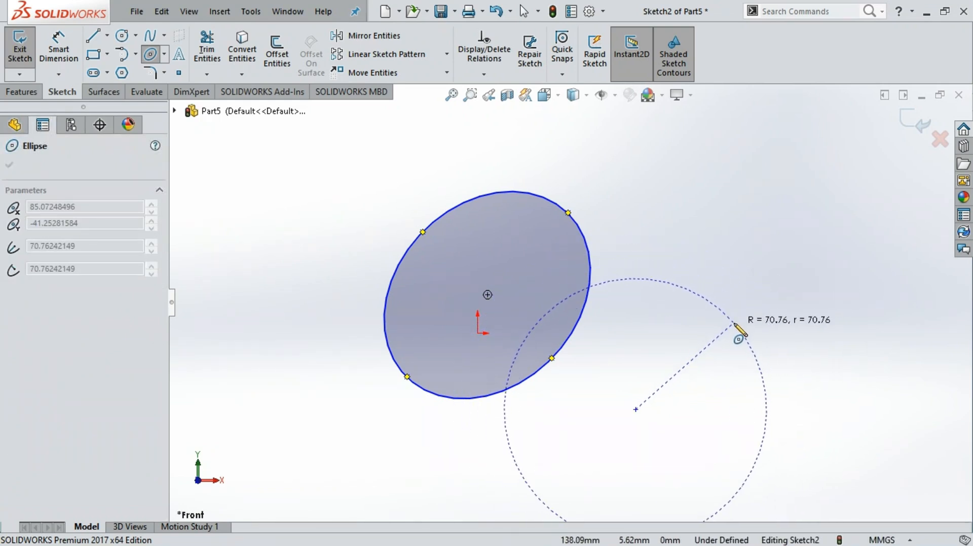
pyautogui.scroll(-2, 728, 347)
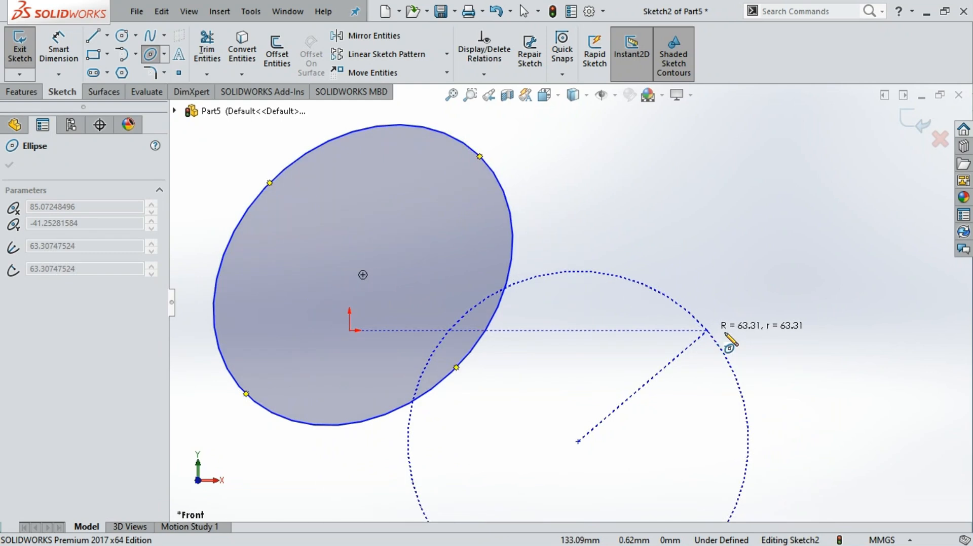
pyautogui.scroll(3, 730, 345)
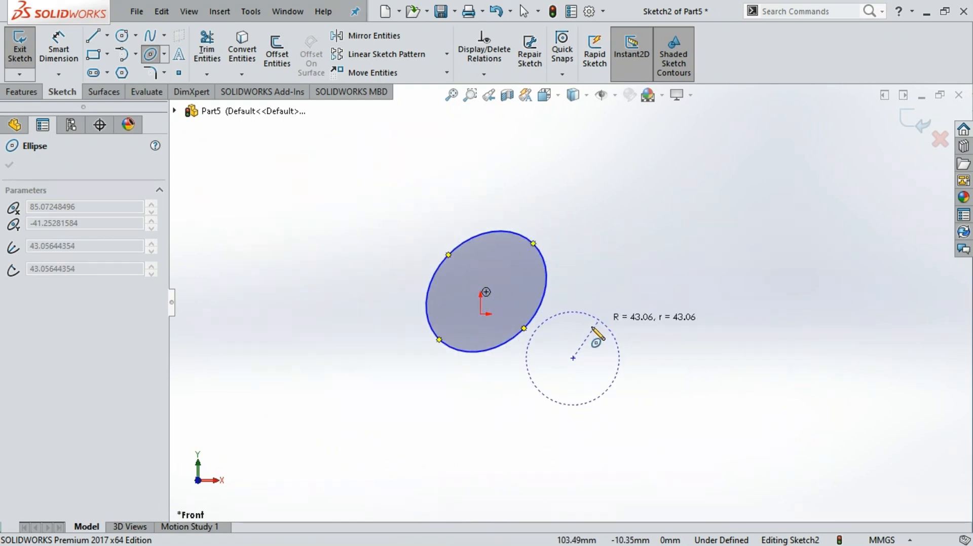
pyautogui.click(677, 292)
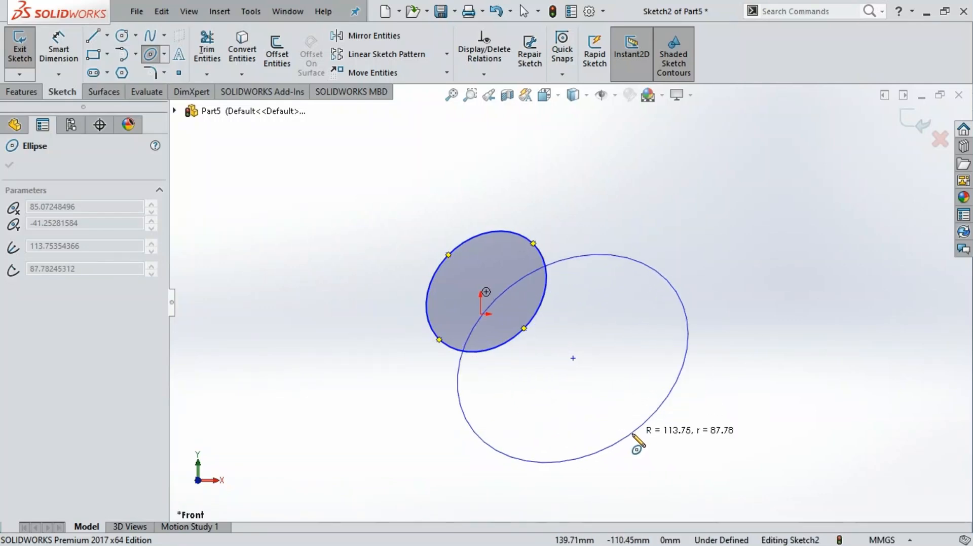
pyautogui.click(622, 421)
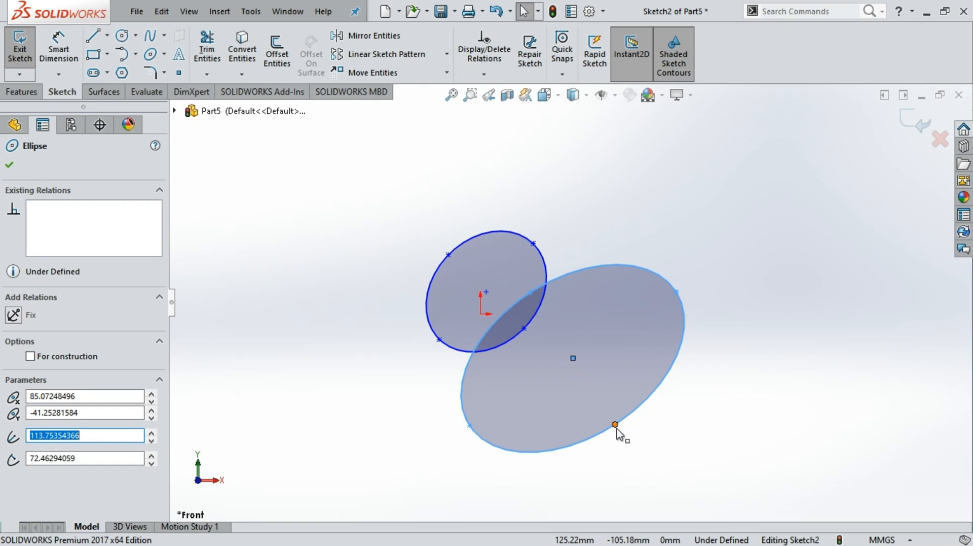
# Reshape the larger ellipse into a nearly circular form by moving its axis points, placing one at about X 193, Y -35 mm
pyautogui.moveTo(617, 429); pyautogui.dragTo(680, 364)
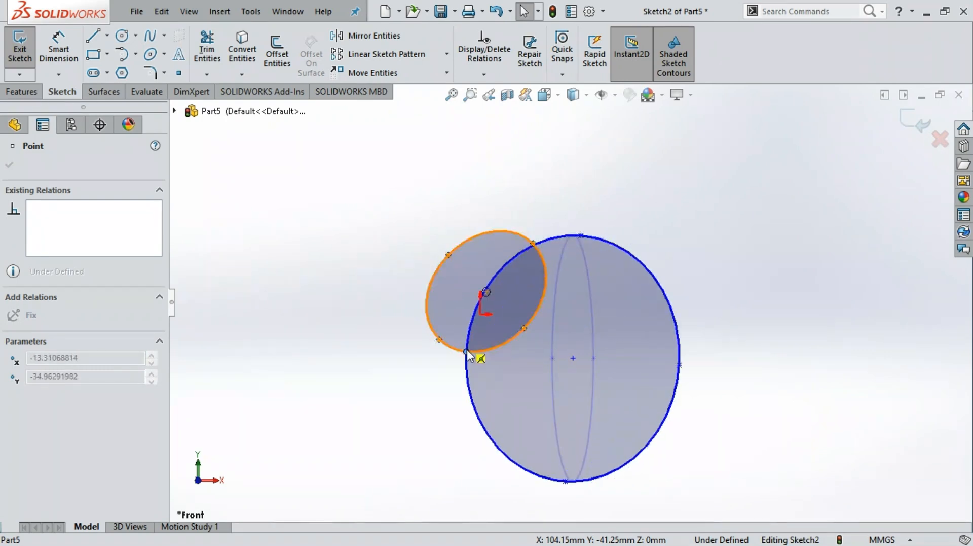
pyautogui.moveTo(466, 351); pyautogui.dragTo(691, 356)
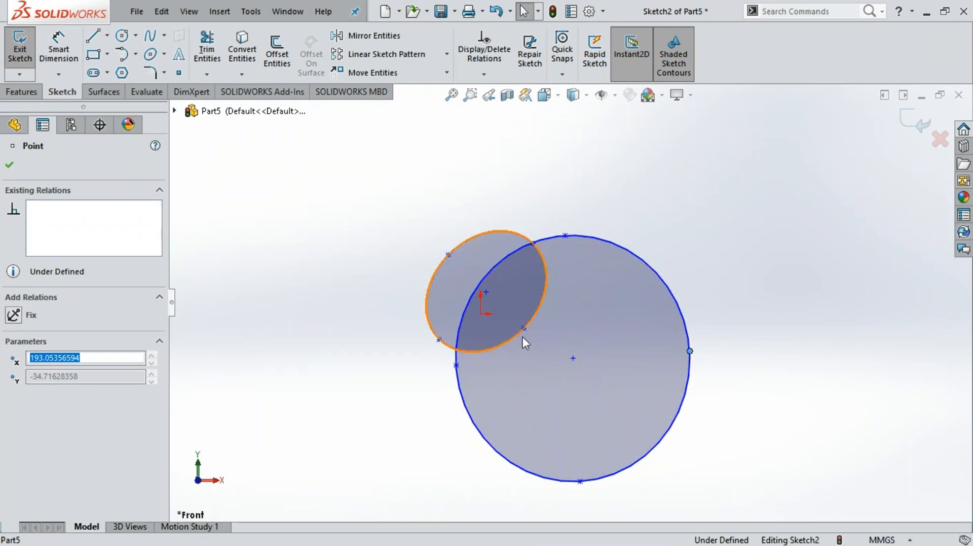
pyautogui.click(10, 165)
# Sketch a partial ellipse centred at about X -270, Y 55 mm, radii about 121 and 116 mm, with a small gap at its upper left
pyautogui.click(164, 55)
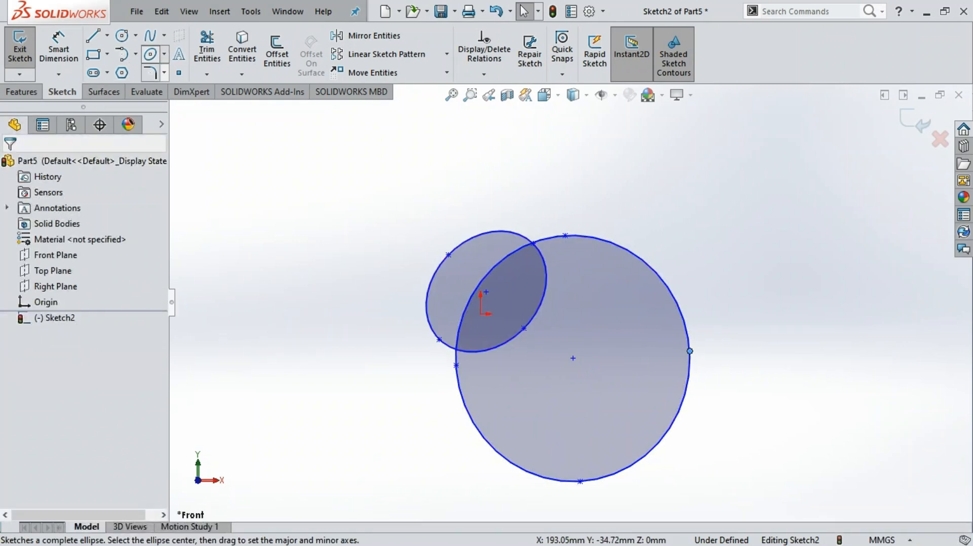
pyautogui.click(174, 93)
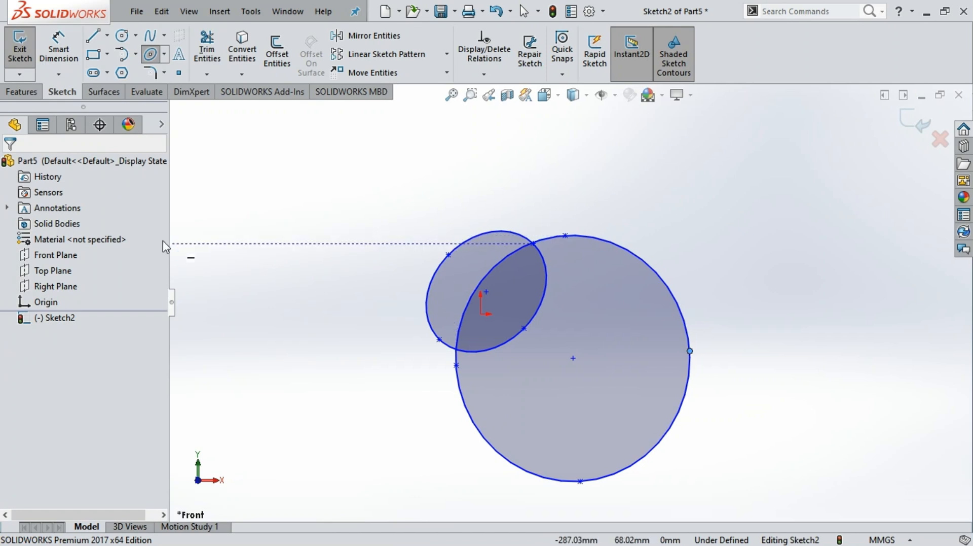
pyautogui.scroll(2, 262, 234)
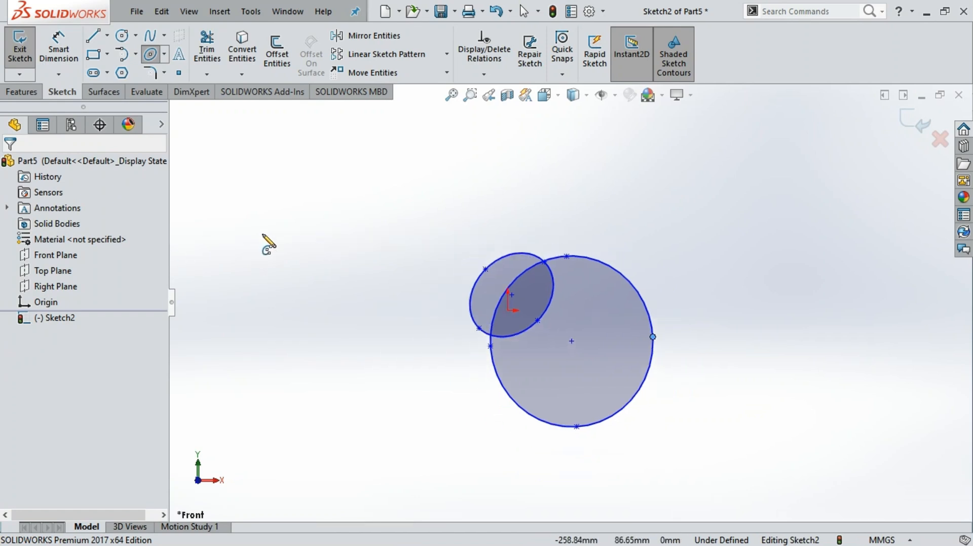
pyautogui.click(305, 268)
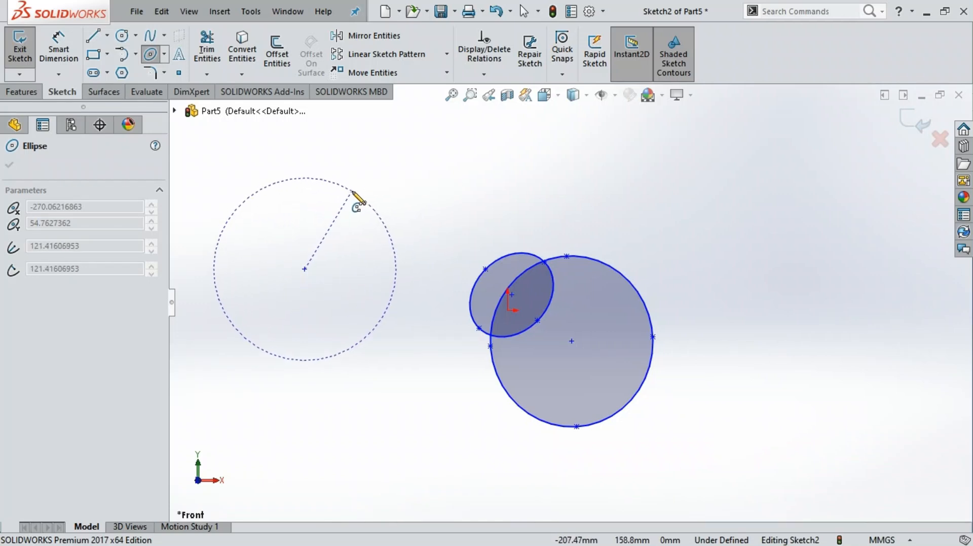
pyautogui.click(352, 192)
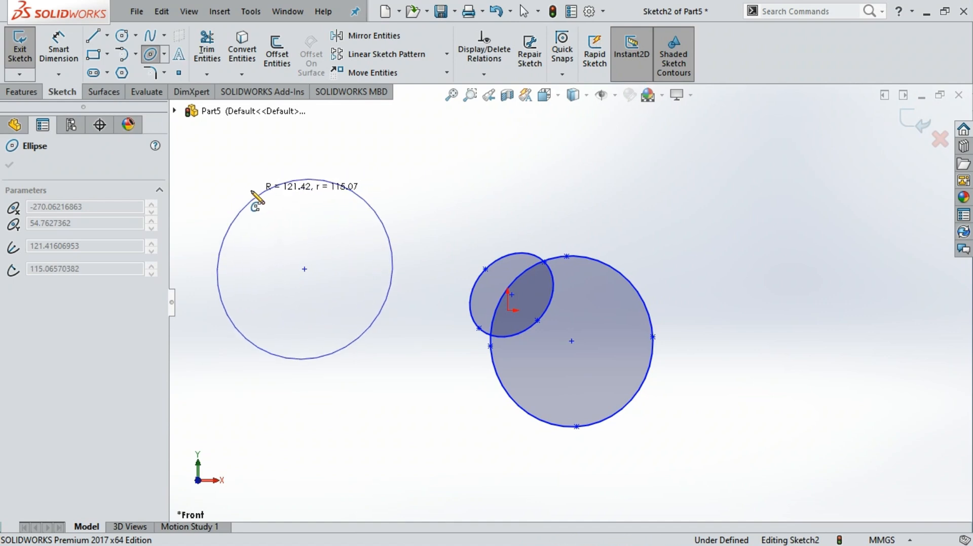
pyautogui.click(244, 205)
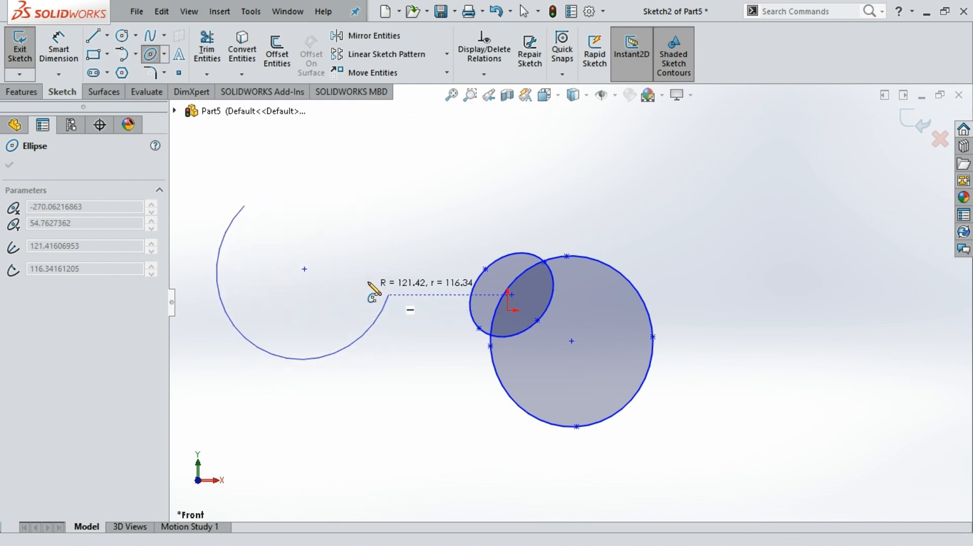
pyautogui.click(279, 184)
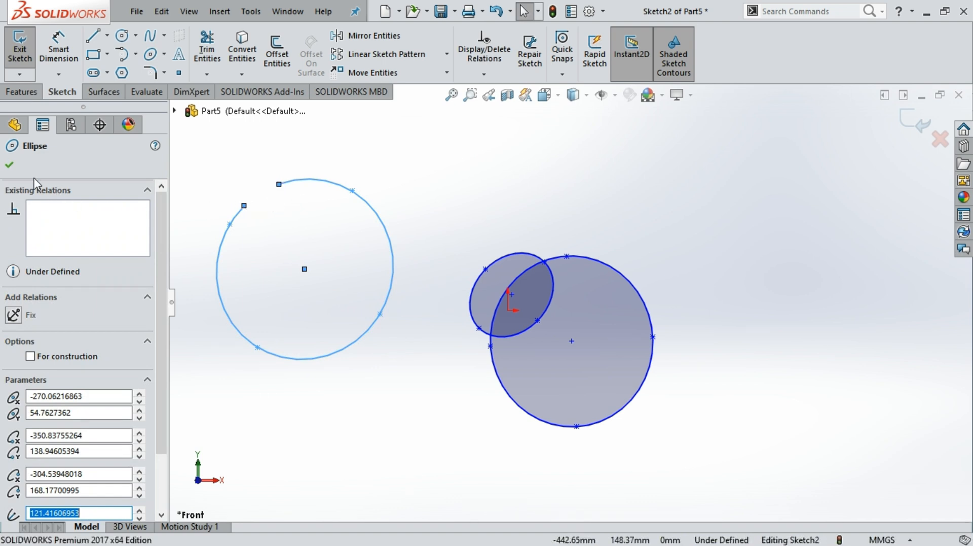
pyautogui.click(11, 165)
# Sketch another partial ellipse centred at about X 305, Y 254 mm, radii about 203 and 186 mm, with a small gap at its top
pyautogui.click(164, 54)
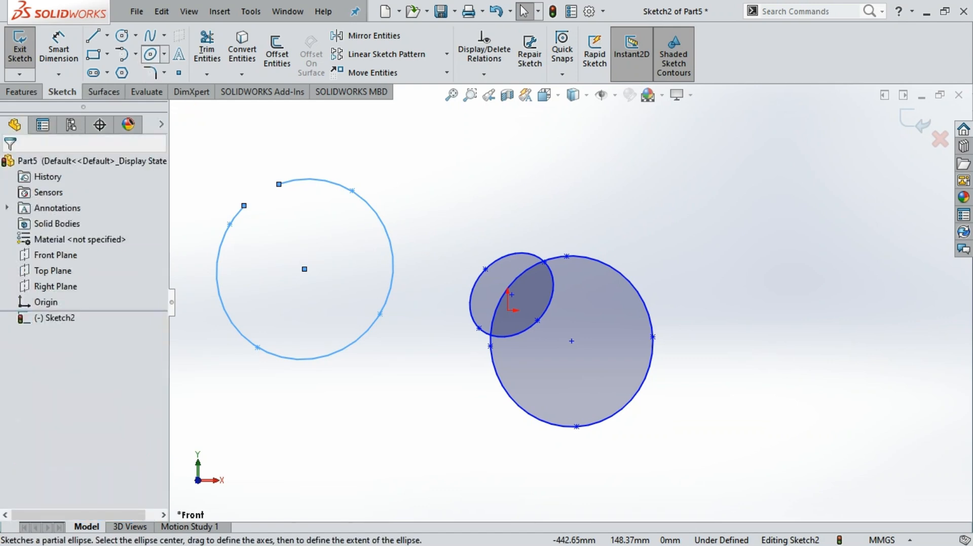
pyautogui.click(182, 87)
pyautogui.scroll(3, 823, 225)
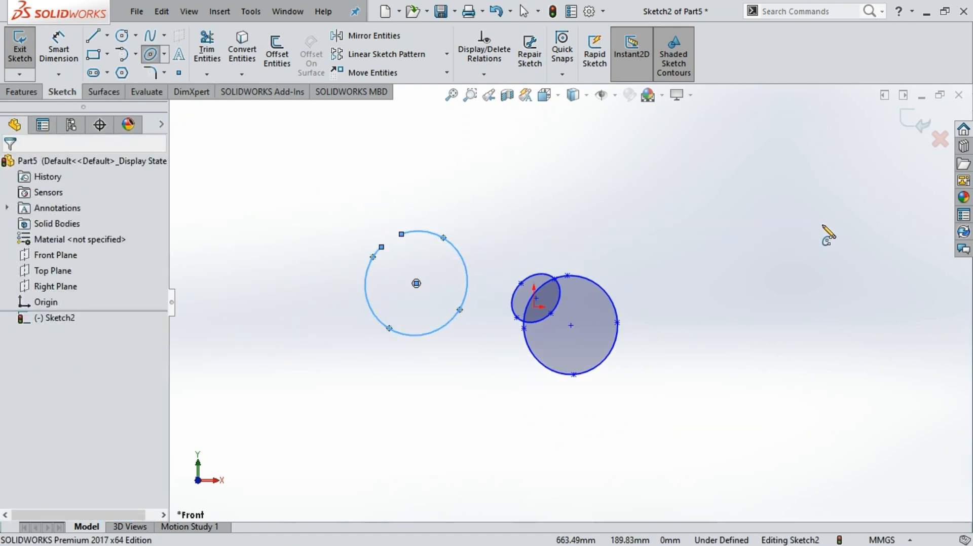
pyautogui.click(666, 195)
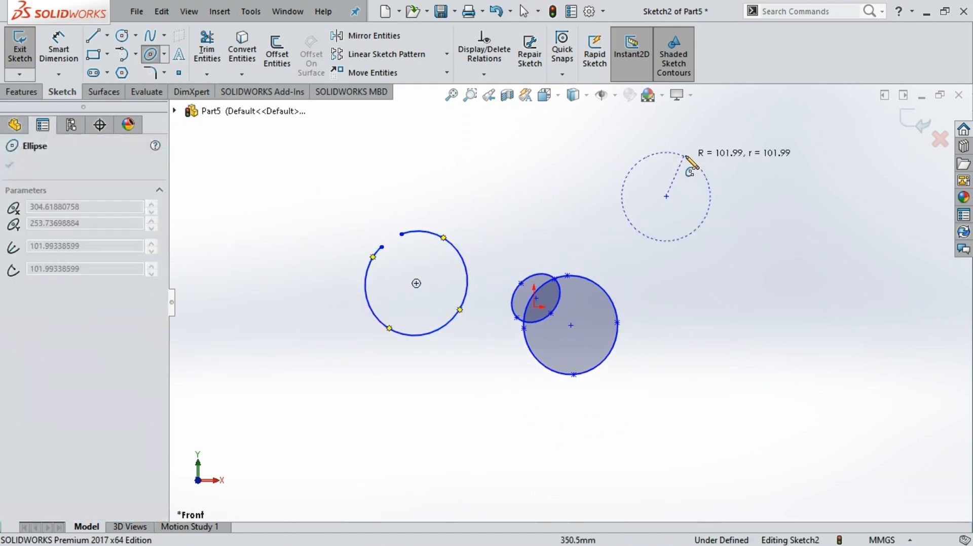
pyautogui.click(742, 164)
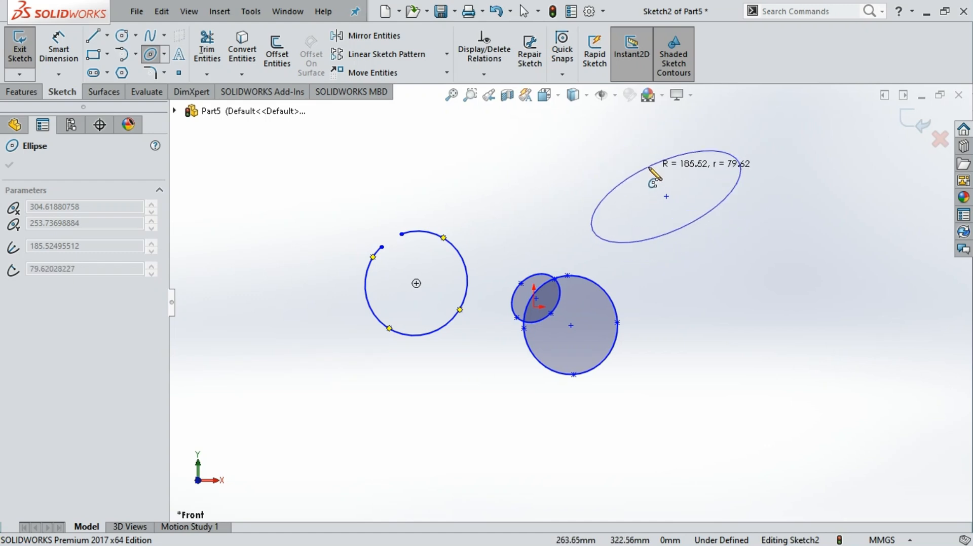
pyautogui.scroll(1, 636, 140)
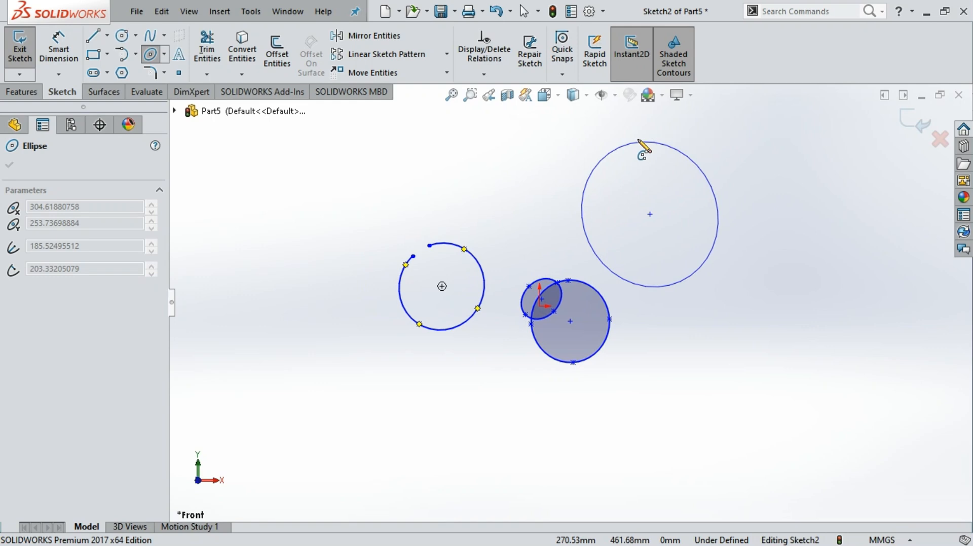
pyautogui.click(642, 147)
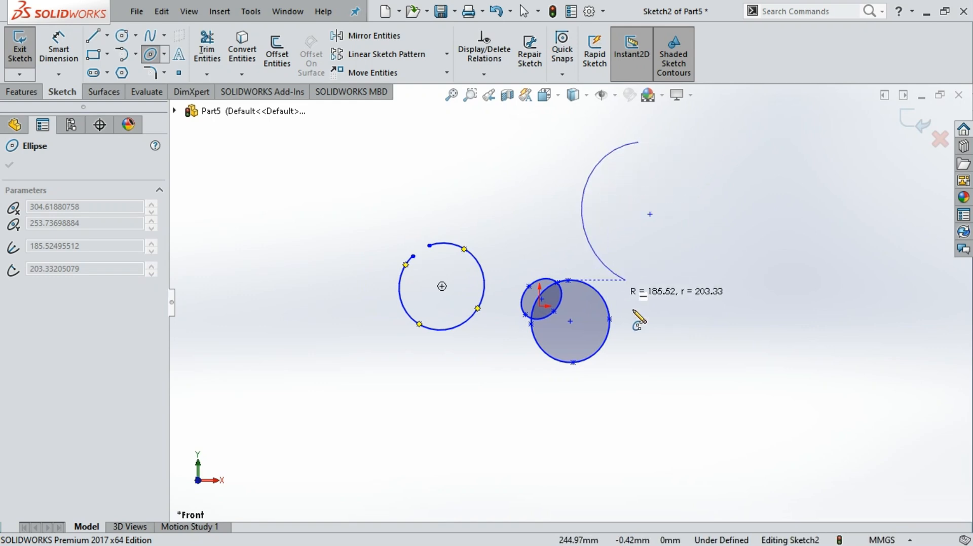
pyautogui.click(675, 148)
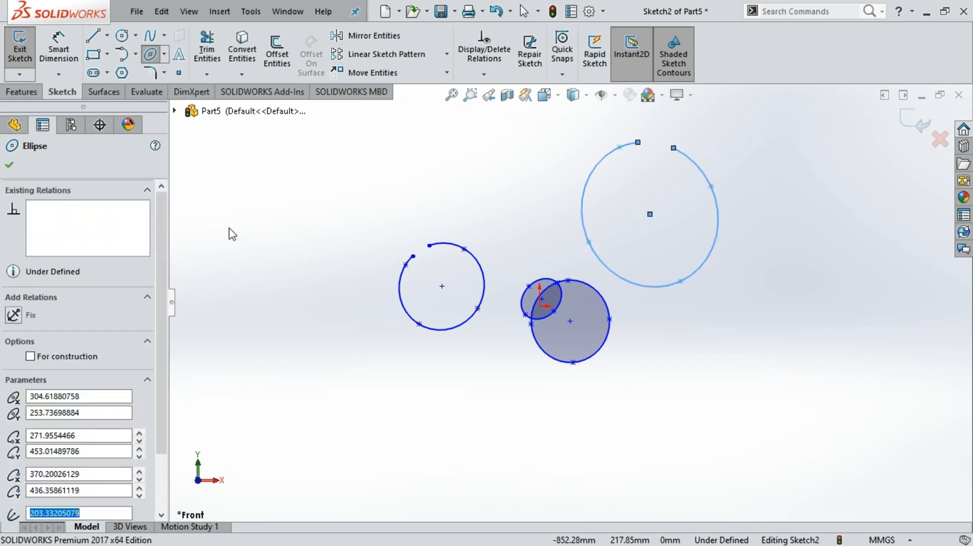
pyautogui.press('Escape')
pyautogui.click(10, 165)
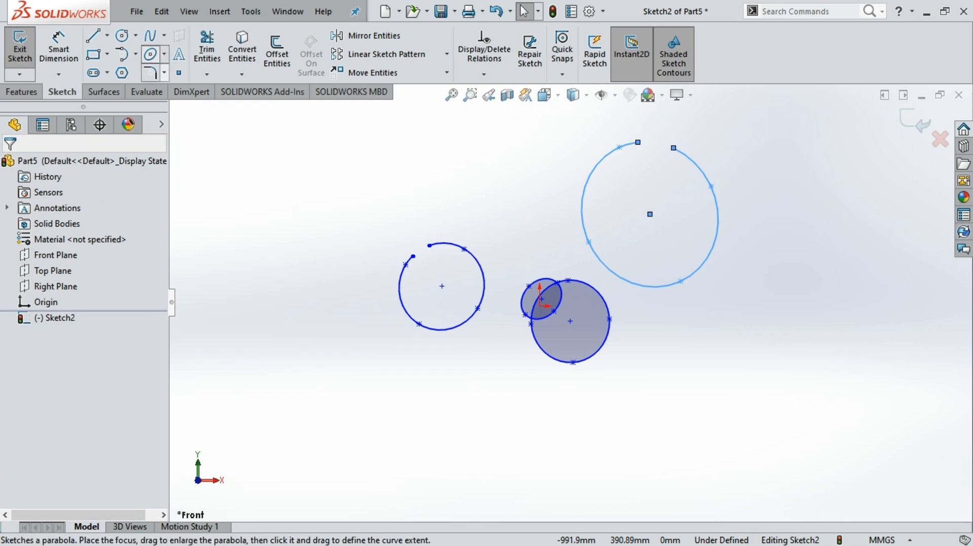
# Sketch a parabola with its focus at about X -1314, Y -206 mm and apex at about X -1586, Y -355 mm, opening toward the upper right
pyautogui.click(150, 53)
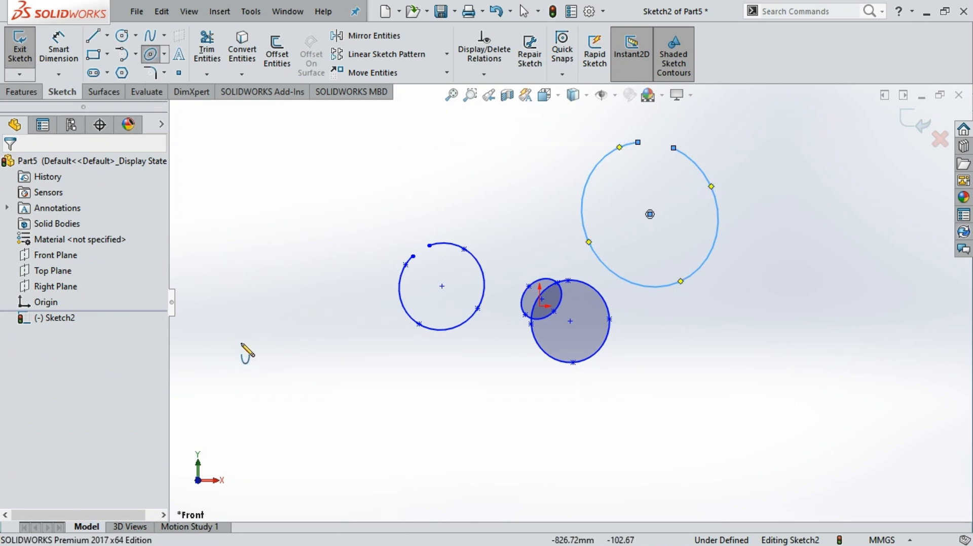
pyautogui.press('z')
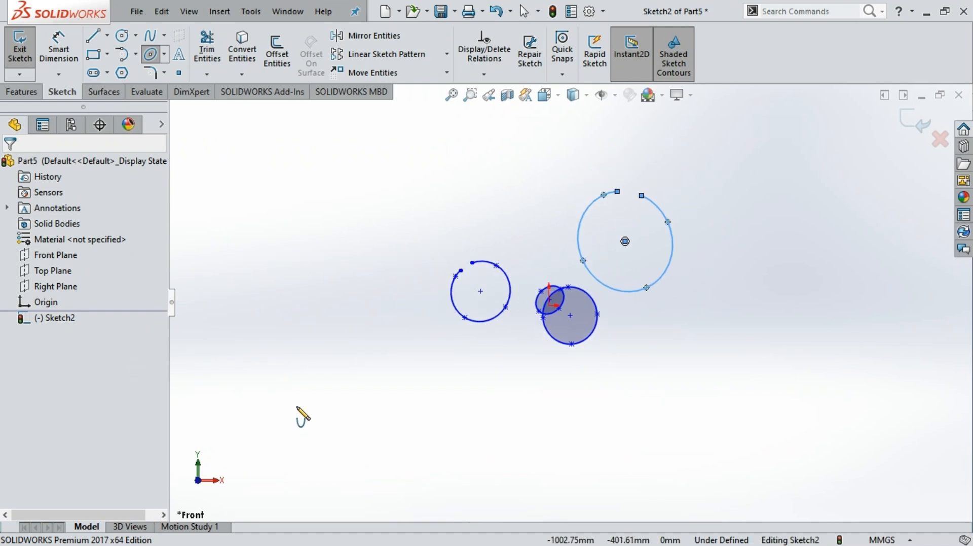
pyautogui.click(218, 357)
pyautogui.click(224, 355)
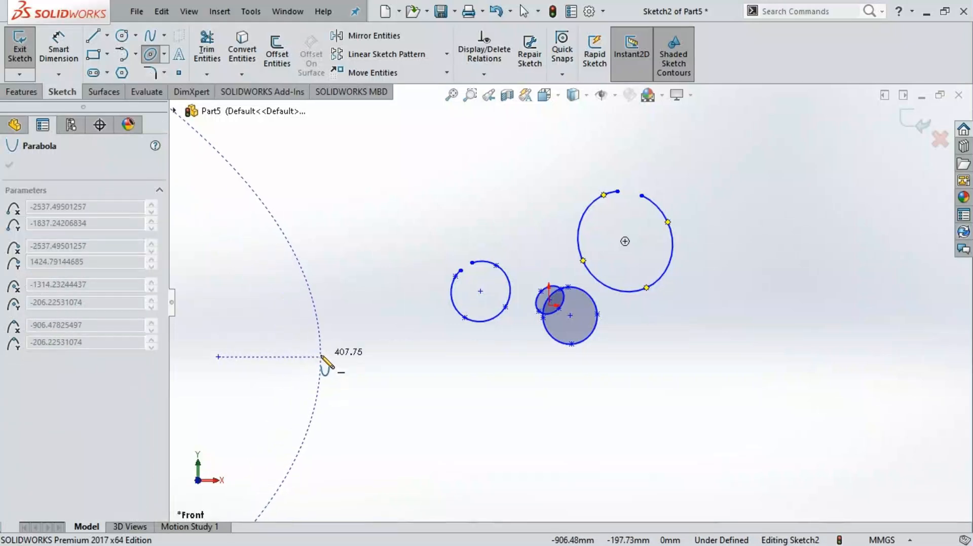
pyautogui.press('z')
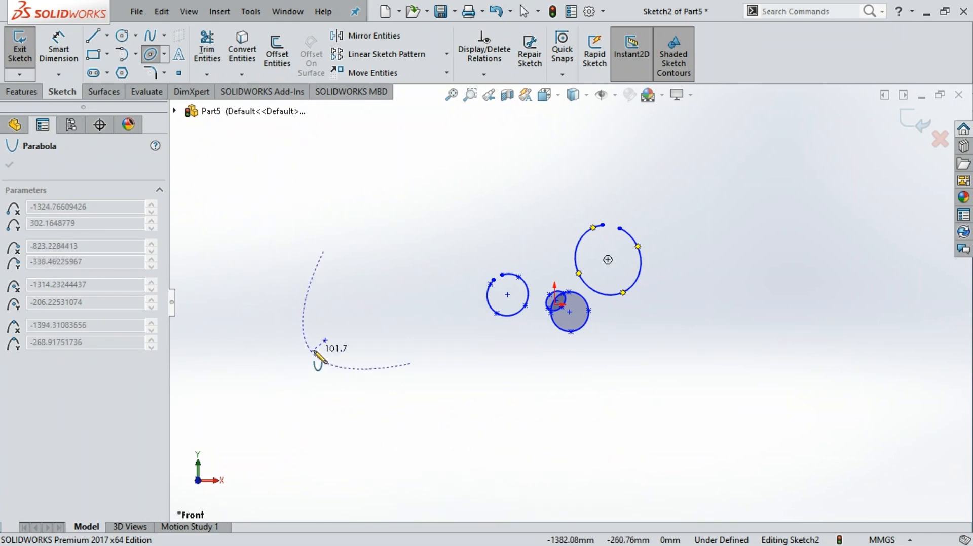
pyautogui.click(278, 366)
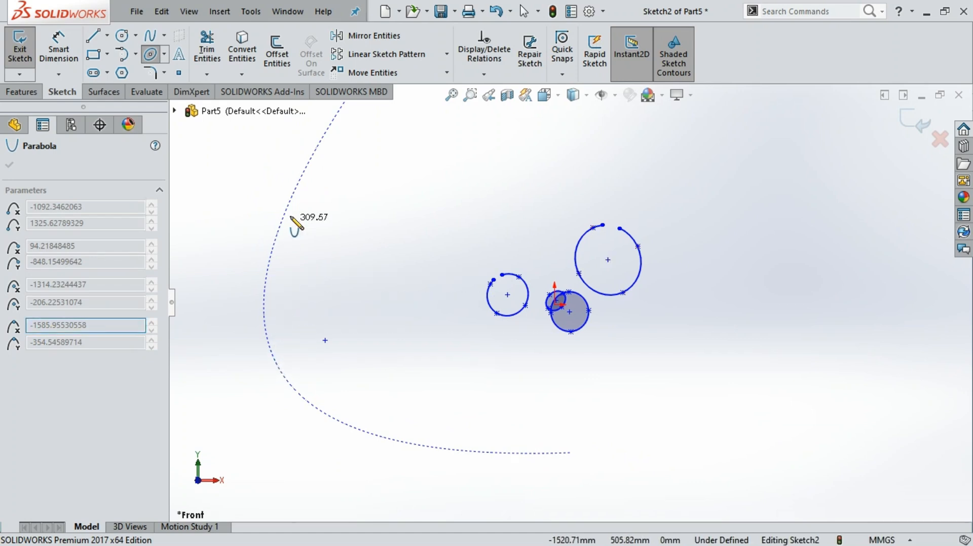
pyautogui.scroll(2, 324, 157)
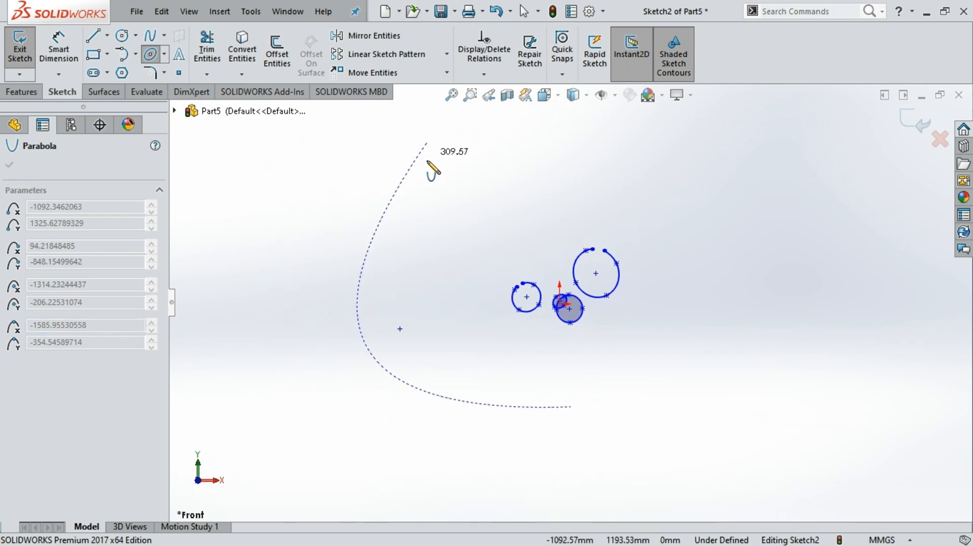
pyautogui.click(429, 144)
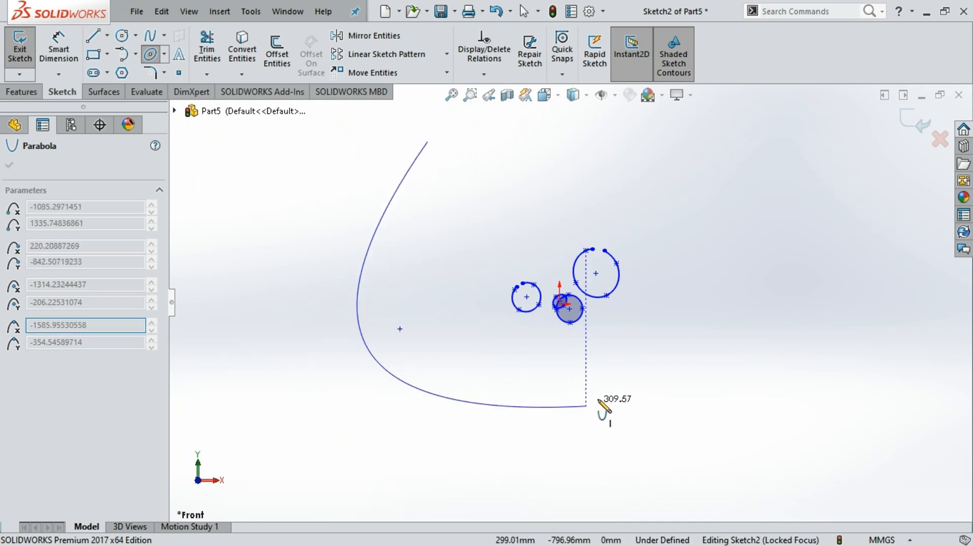
pyautogui.click(624, 403)
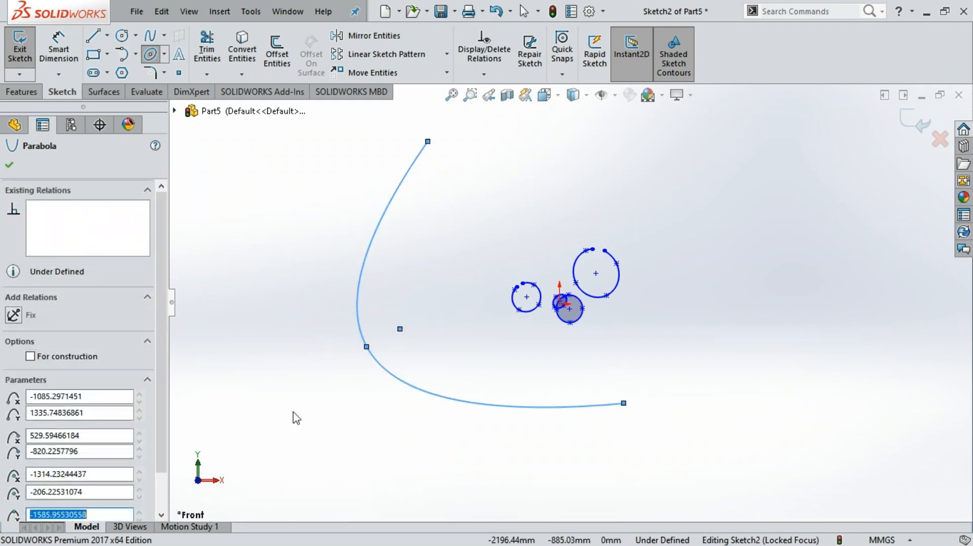
pyautogui.press('Escape')
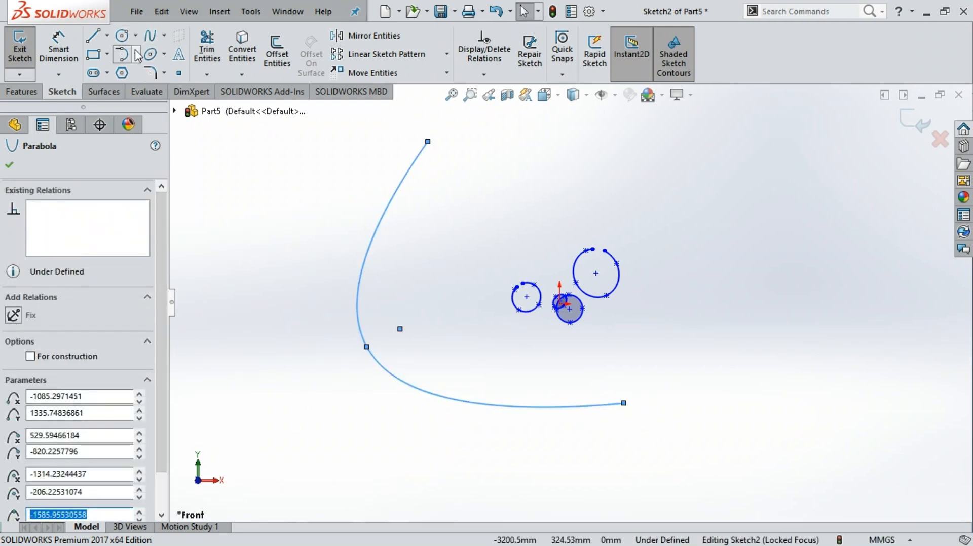
# Sketch a larger upward-opening parabola with its focus at about X 3176, Y 177 mm and apex at about X 3827, Y -1999 mm
pyautogui.click(165, 52)
pyautogui.click(168, 107)
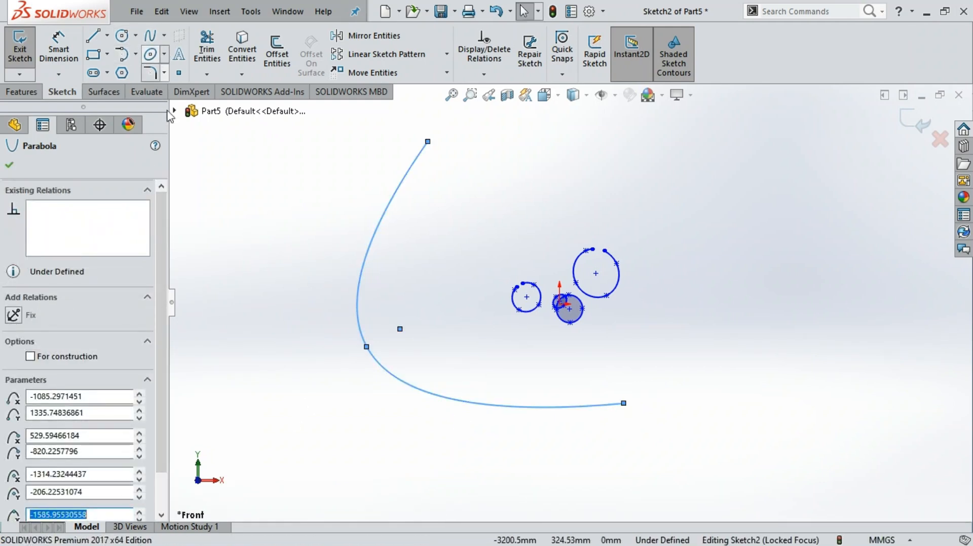
pyautogui.scroll(2, 781, 277)
pyautogui.click(830, 288)
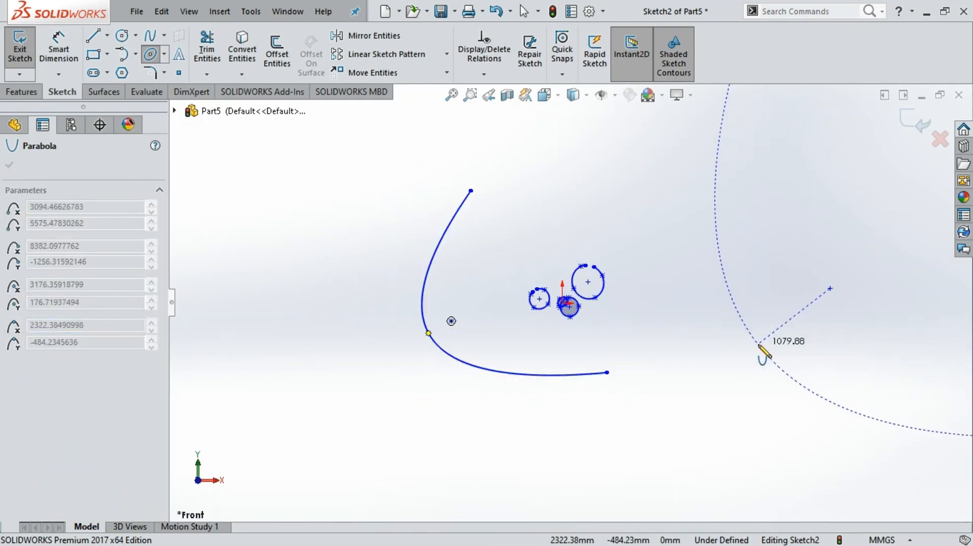
pyautogui.scroll(3, 763, 350)
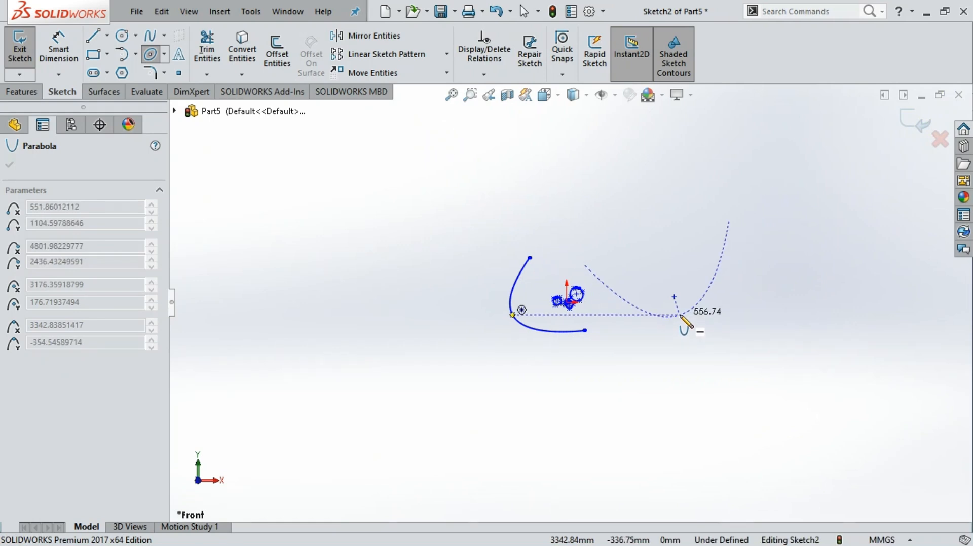
pyautogui.click(697, 371)
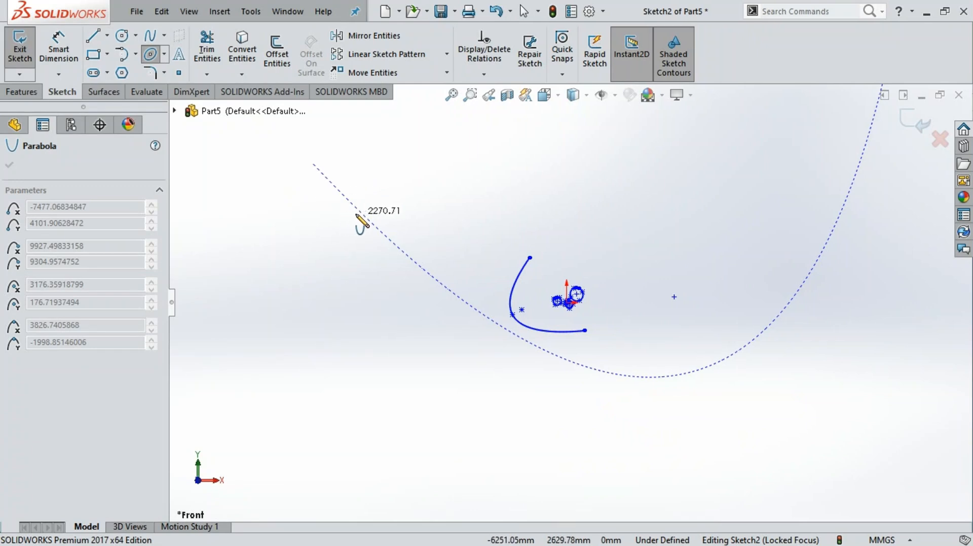
pyautogui.click(359, 213)
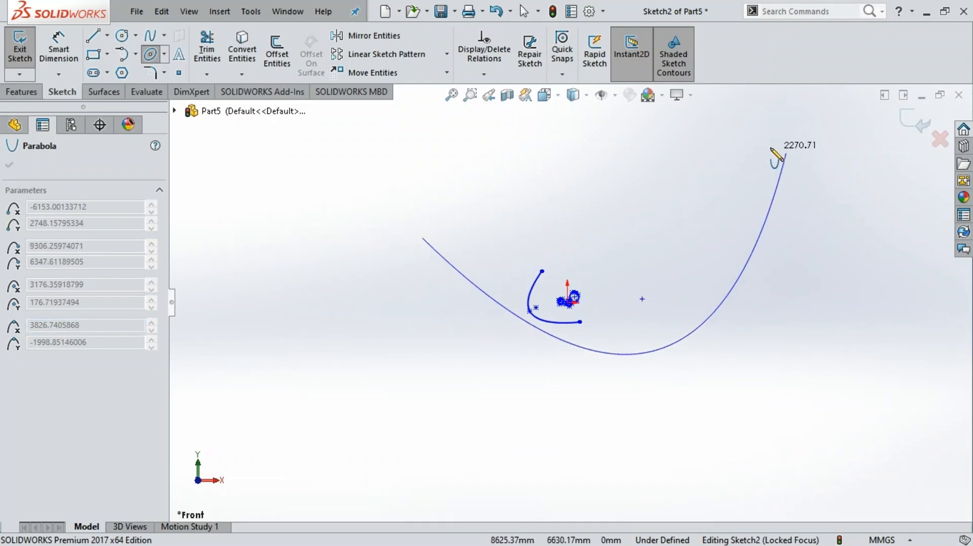
pyautogui.click(786, 150)
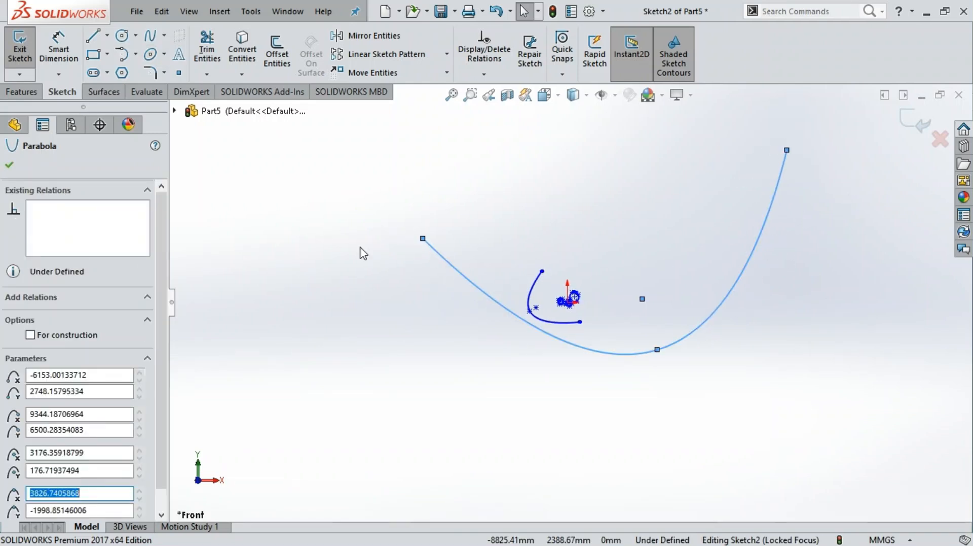
pyautogui.click(8, 166)
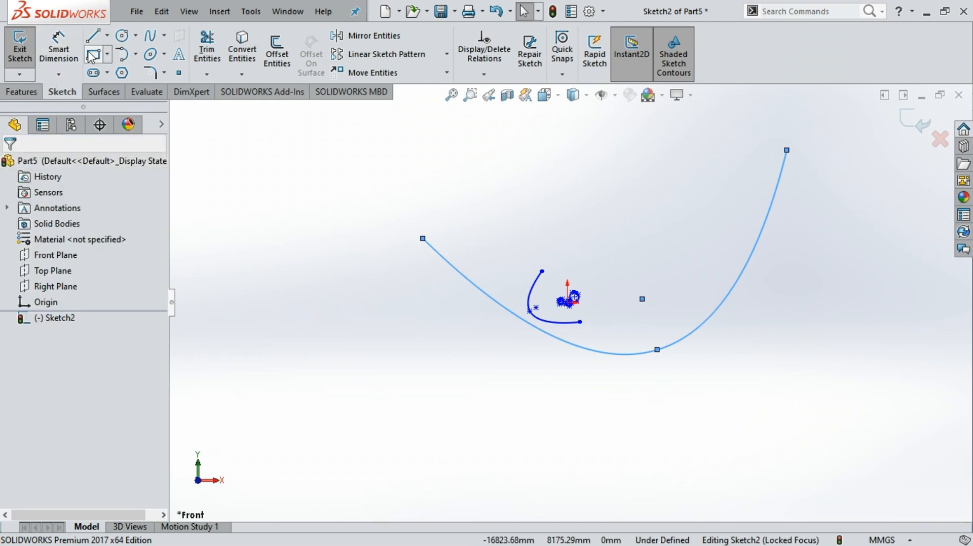
# Sketch a horizontal line about 7483 mm long in the empty area to the upper left of the large parabola
pyautogui.click(97, 37)
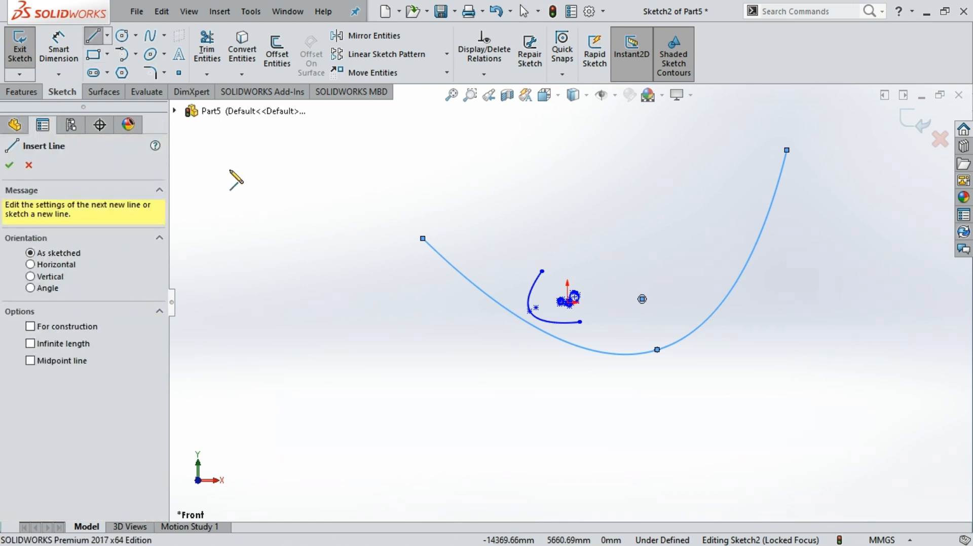
pyautogui.click(230, 170)
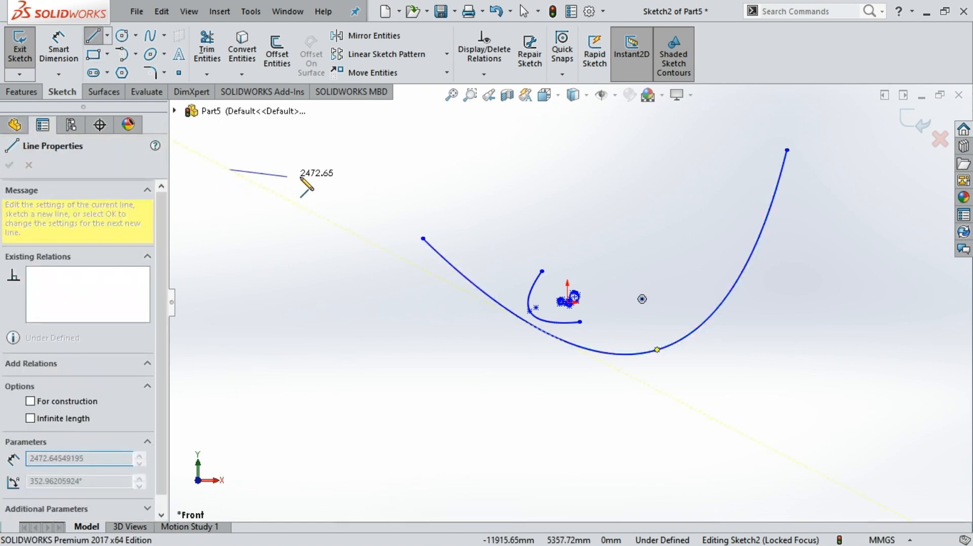
pyautogui.click(407, 169)
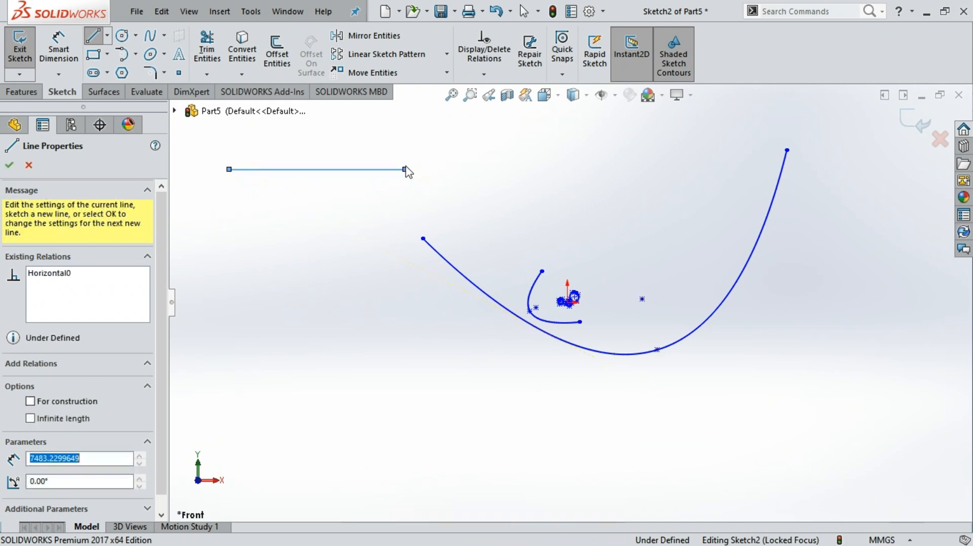
pyautogui.click(9, 165)
# Sketch an upward-opening parabola centred under the line's midpoint, focus about X -10628, Y 2301 mm, apex Y about 774 mm, with both ends level with the line
pyautogui.press('z')
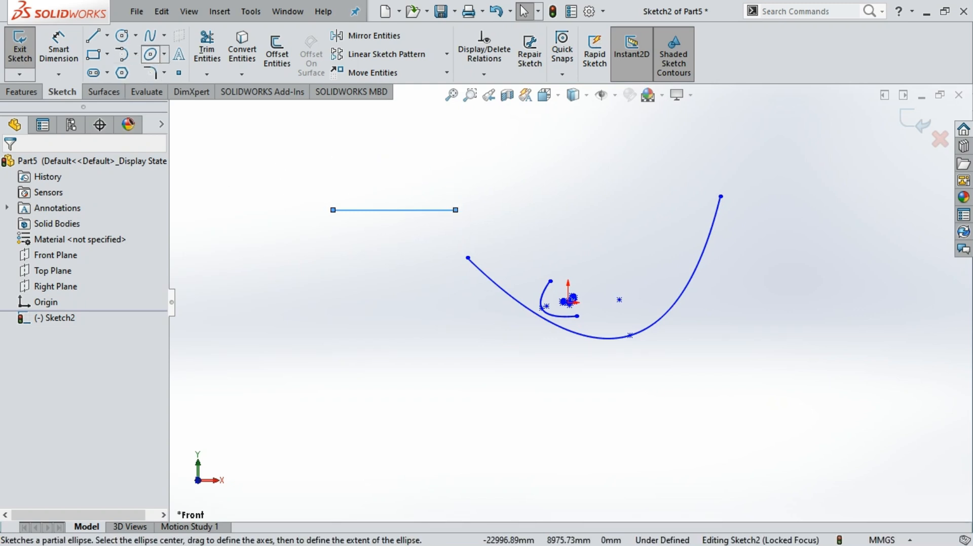
pyautogui.click(175, 105)
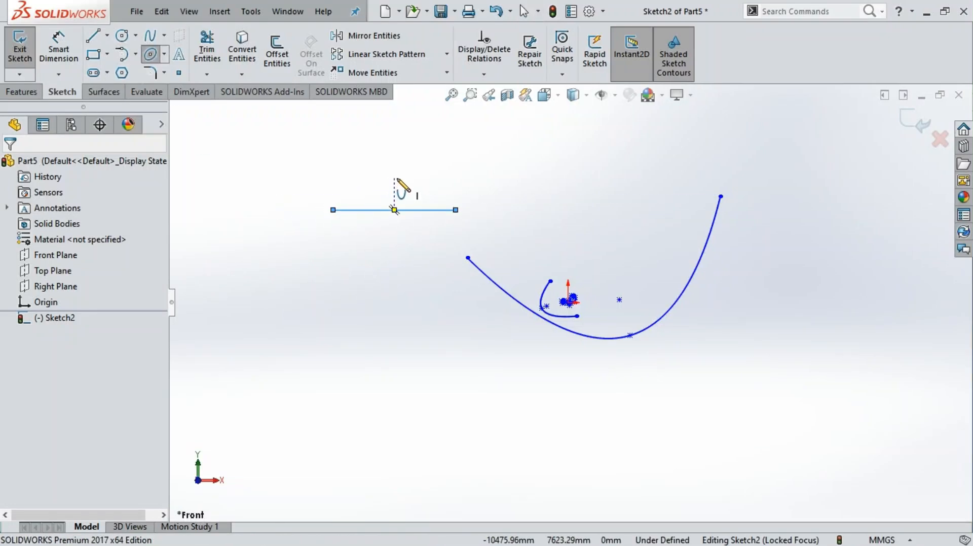
pyautogui.click(395, 209)
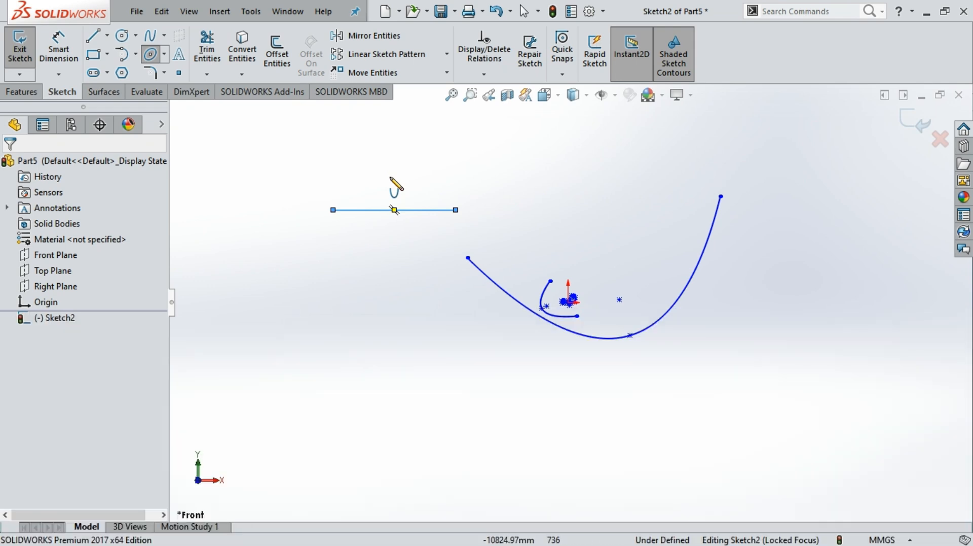
pyautogui.click(395, 265)
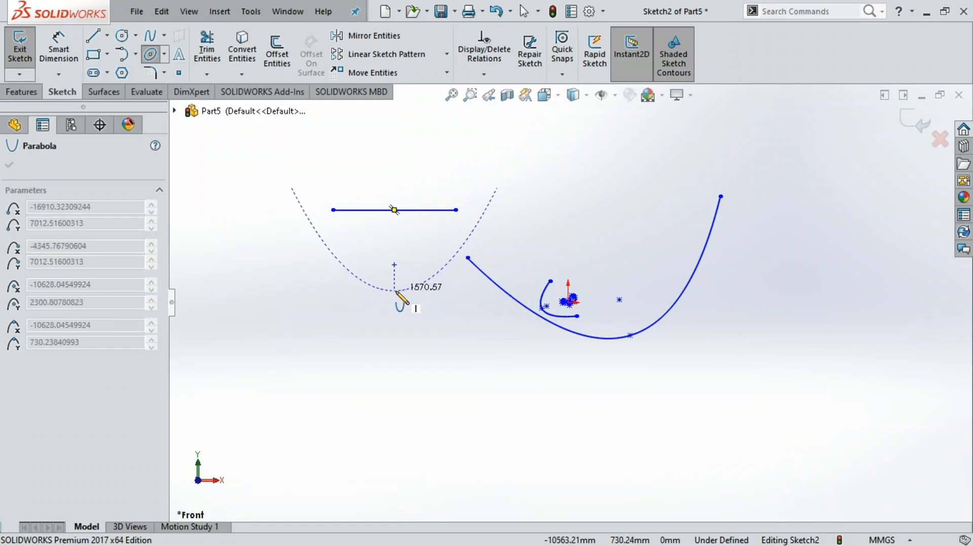
pyautogui.click(396, 291)
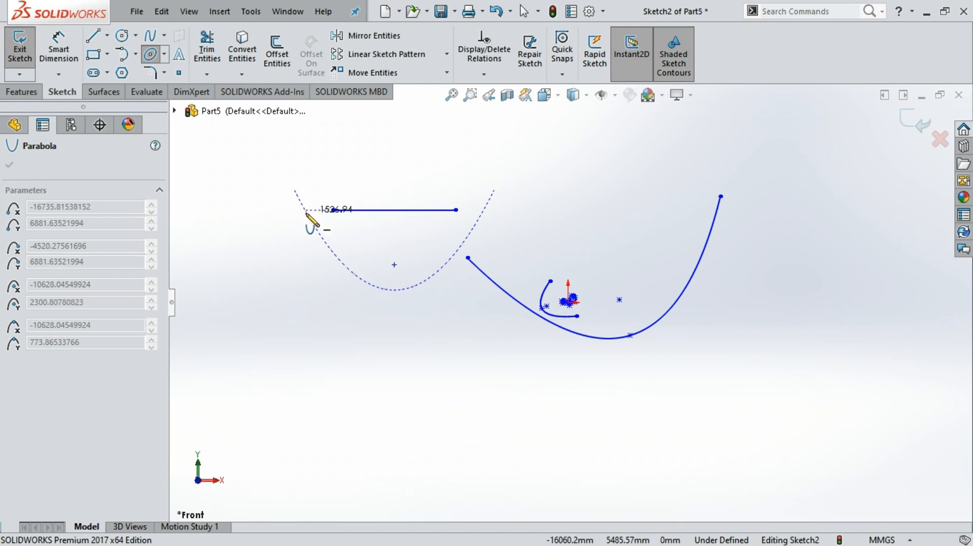
pyautogui.click(306, 213)
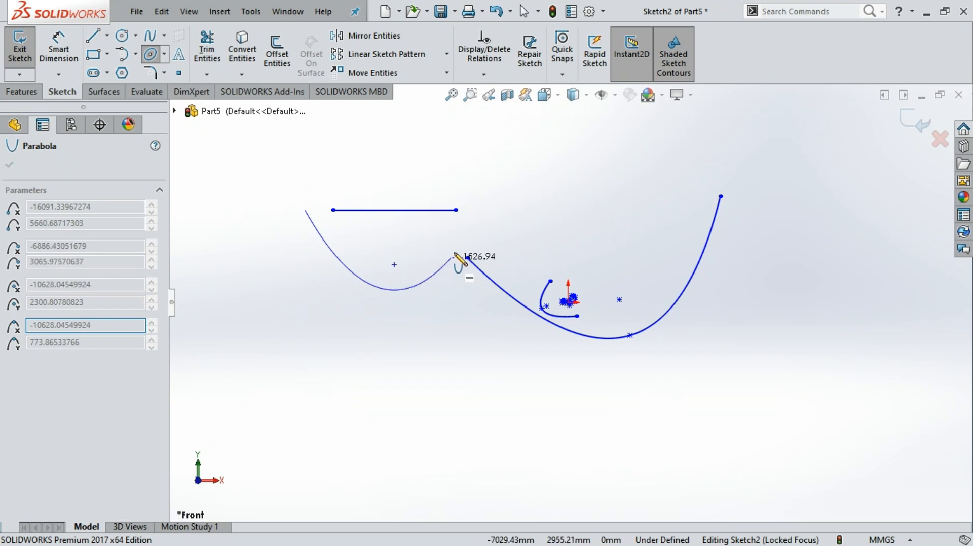
pyautogui.click(483, 210)
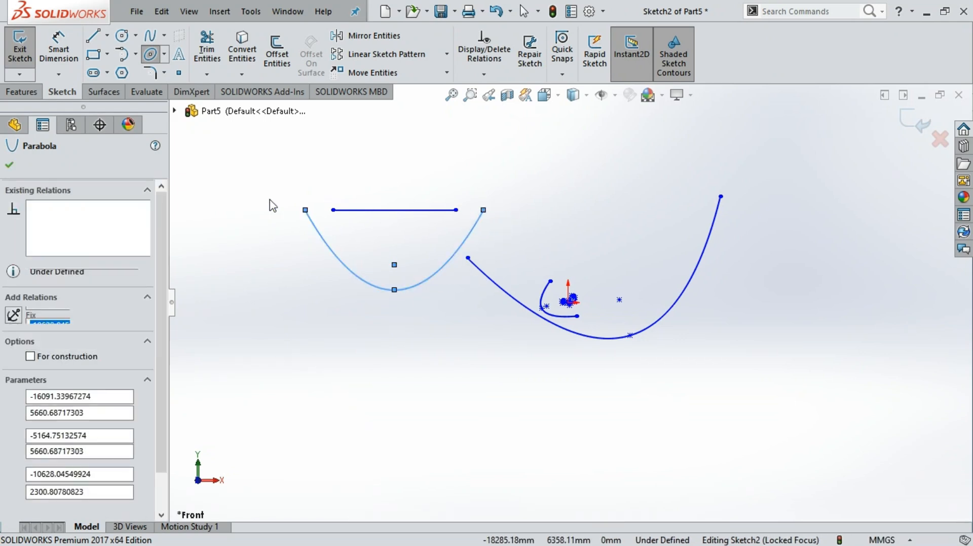
pyautogui.click(9, 164)
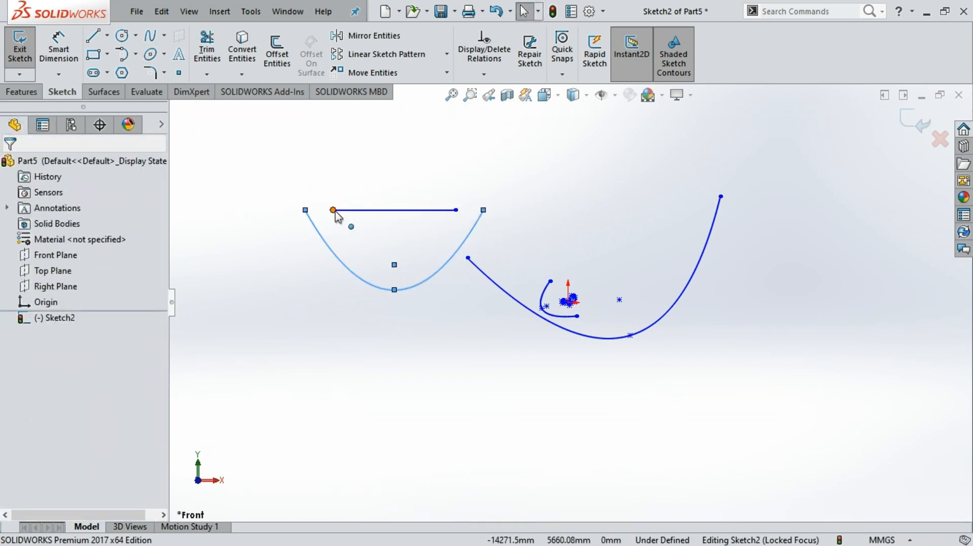
# Extend both endpoints of the horizontal line onto the ends of the parabola beneath it to close the profile
pyautogui.moveTo(333, 210); pyautogui.dragTo(306, 209)
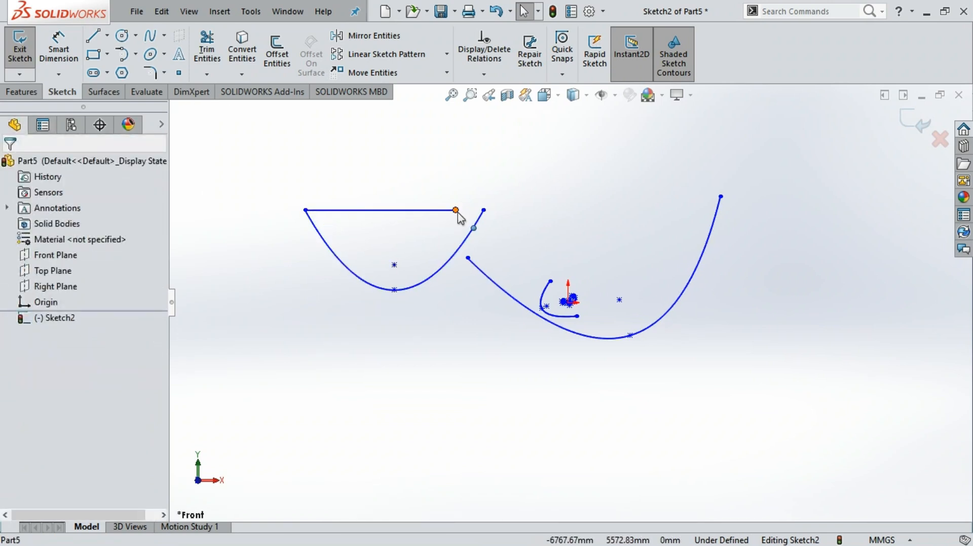
pyautogui.moveTo(465, 209); pyautogui.dragTo(484, 210)
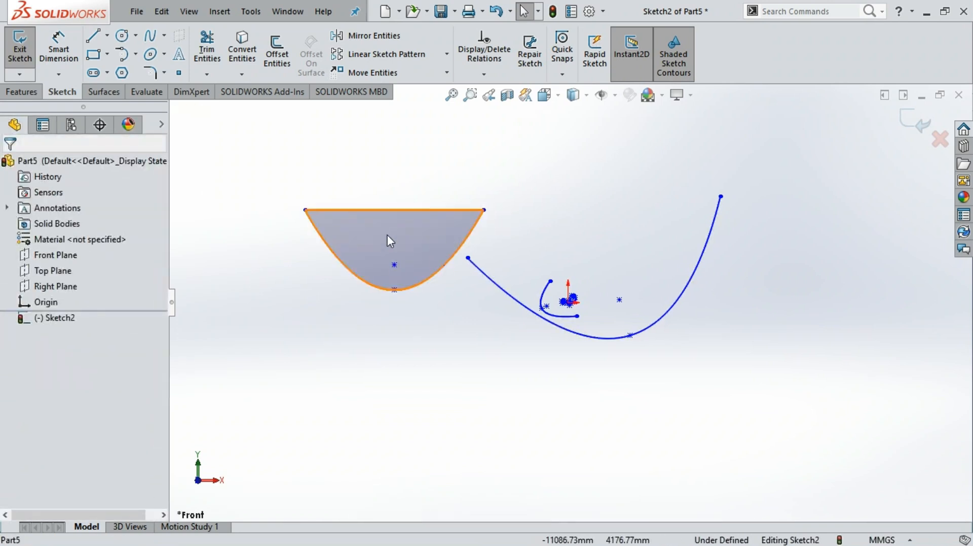
# Extrude the closed parabola-and-line region as a blind boss about 11458 mm deep from the sketch plane
pyautogui.click(23, 92)
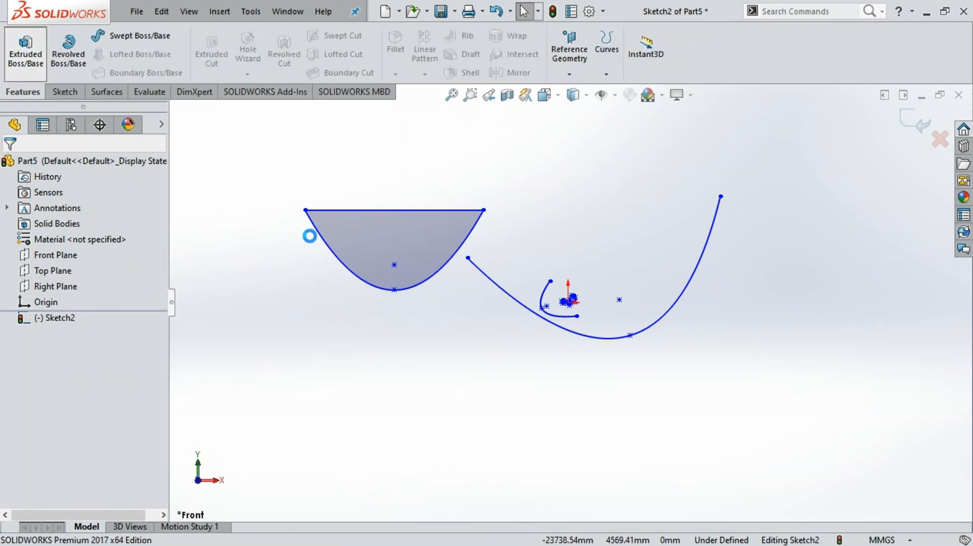
pyautogui.click(435, 239)
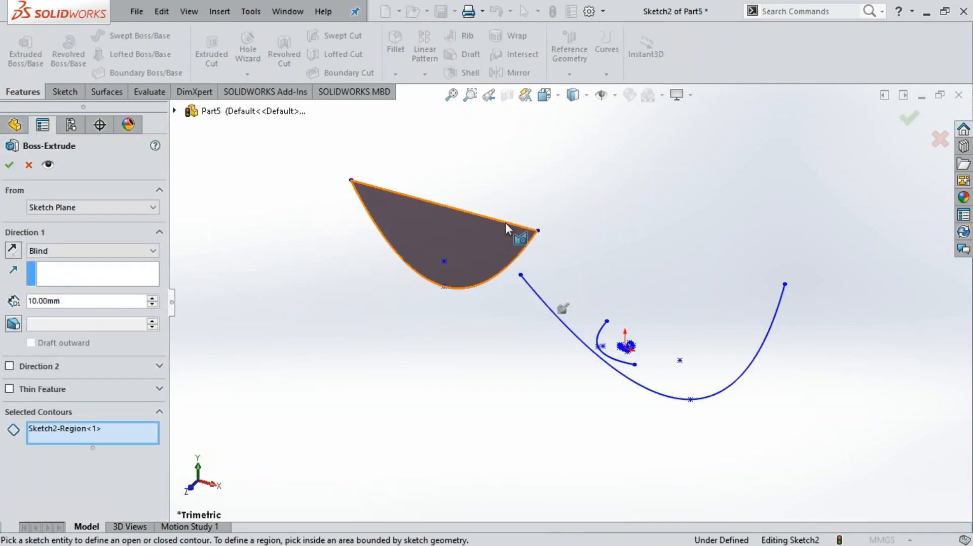
pyautogui.moveTo(440, 259); pyautogui.dragTo(343, 315)
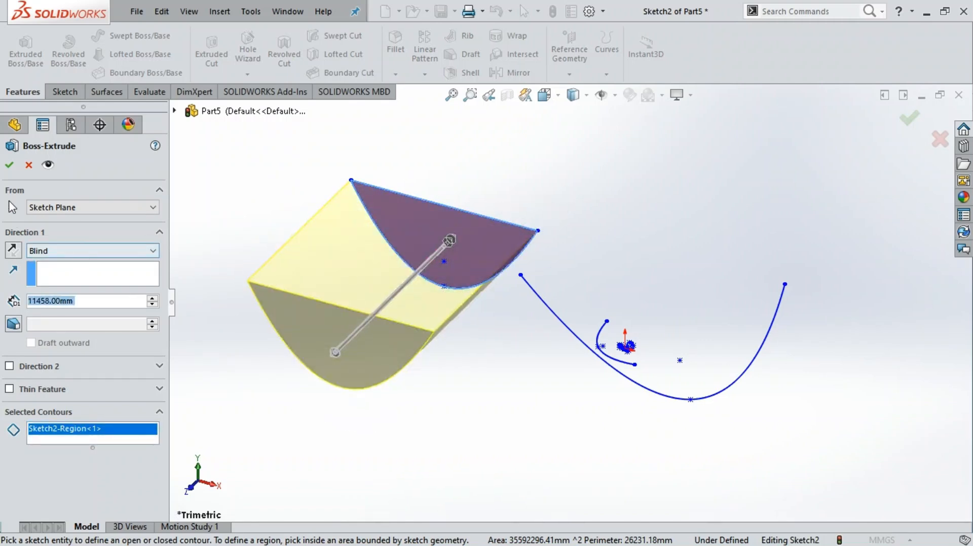
pyautogui.click(9, 169)
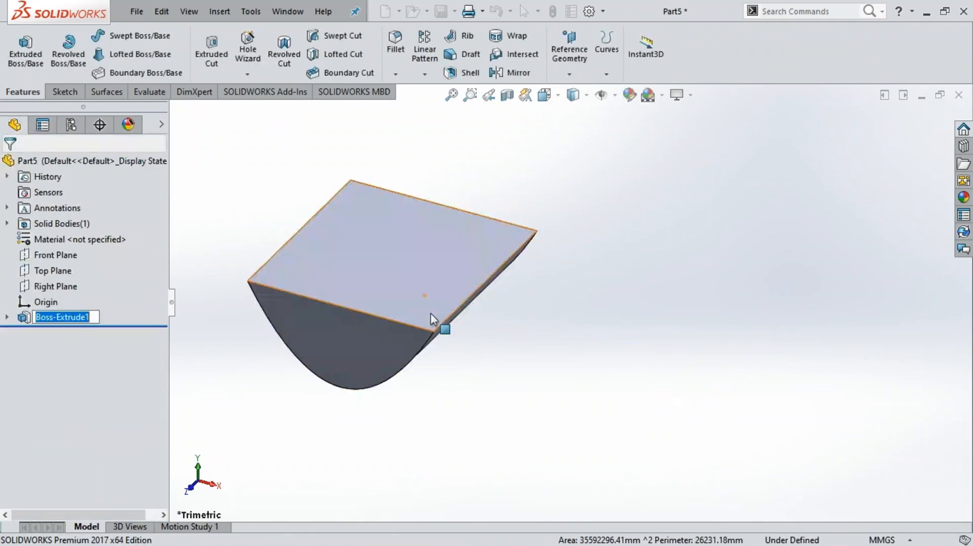
pyautogui.scroll(3, 413, 268)
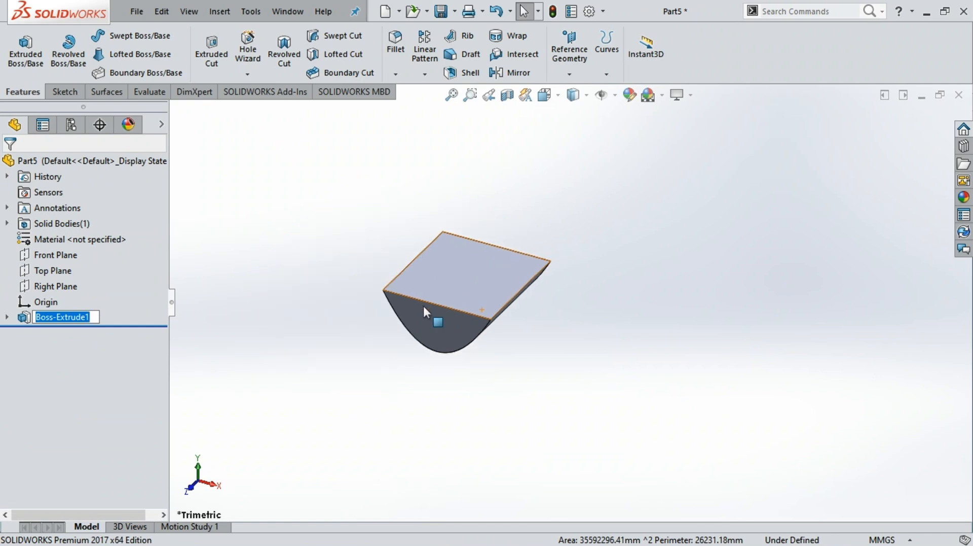
pyautogui.scroll(-1, 478, 301)
pyautogui.click(202, 342)
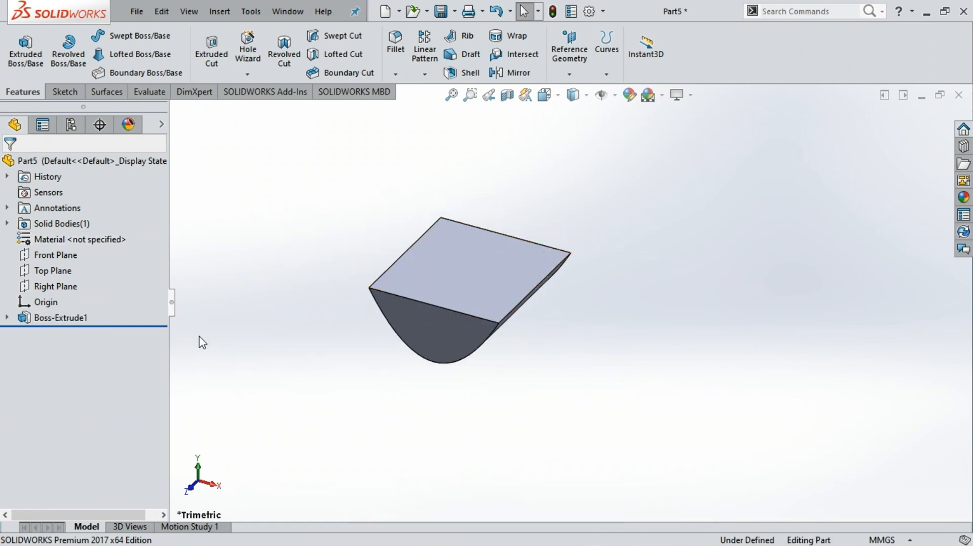
# Undo the boss extrusion and sketch a narrow conic below the closed parabola profile, with its shoulder pointing to the upper left
pyautogui.hotkey('ctrl', 'z')
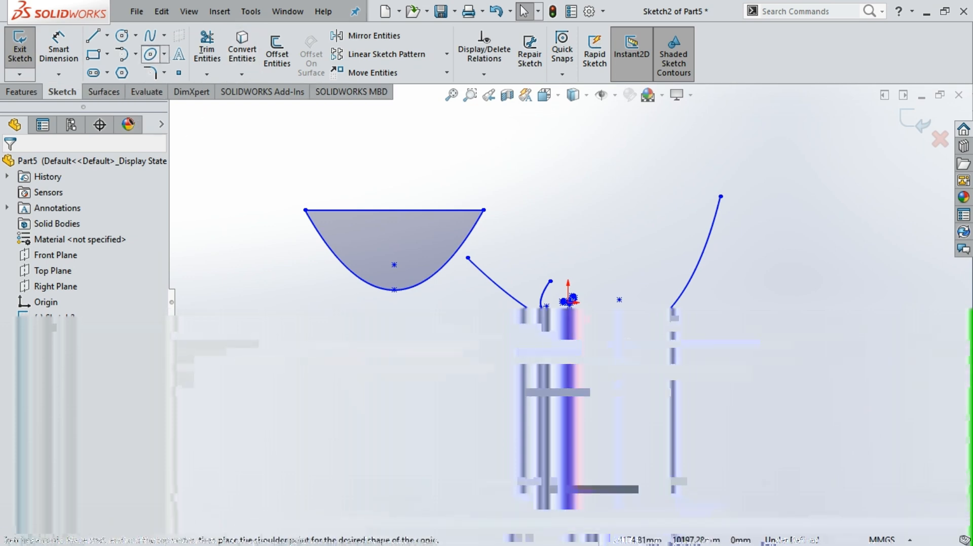
pyautogui.click(178, 122)
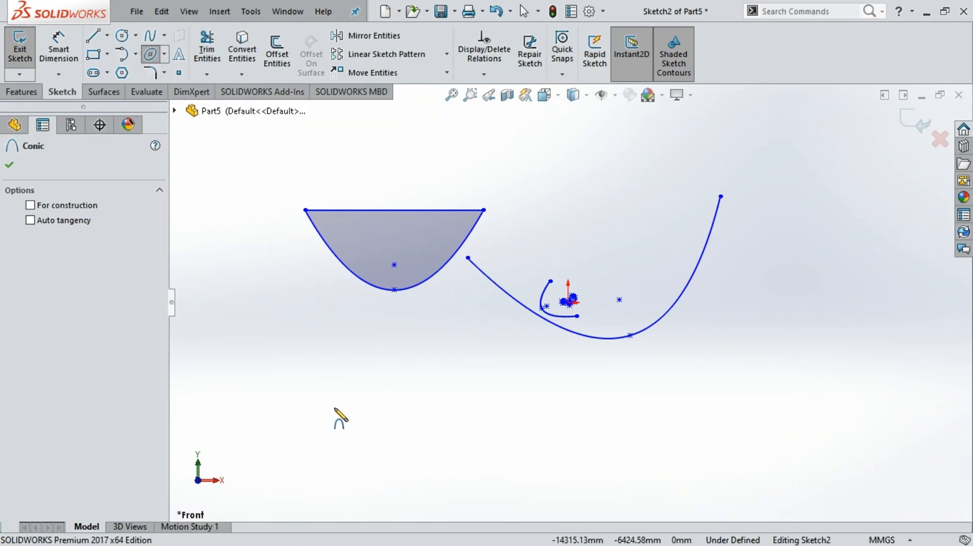
pyautogui.click(351, 407)
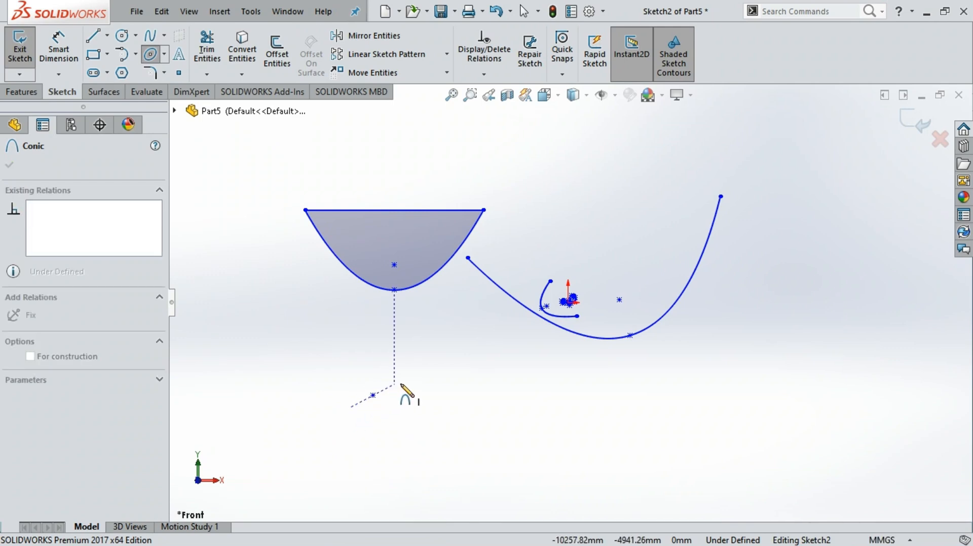
pyautogui.click(419, 383)
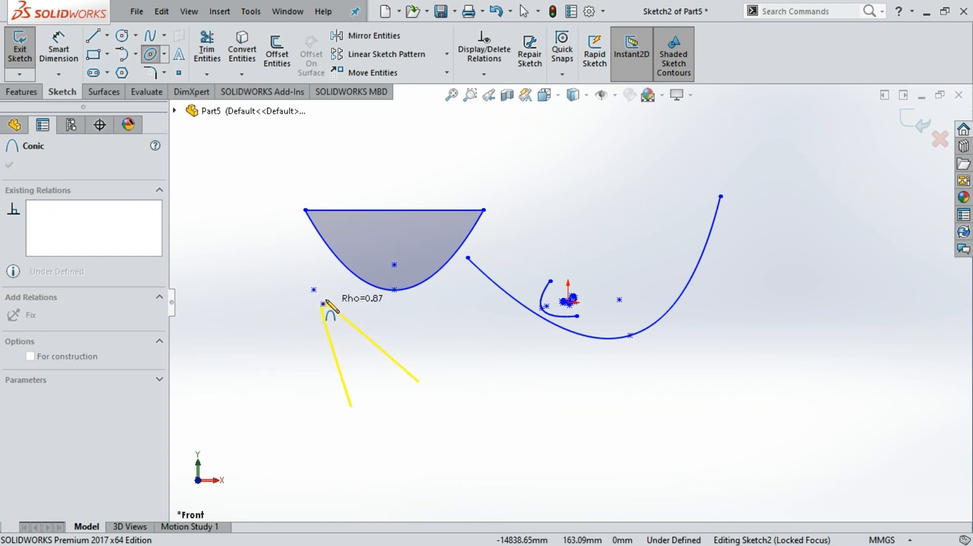
pyautogui.click(337, 324)
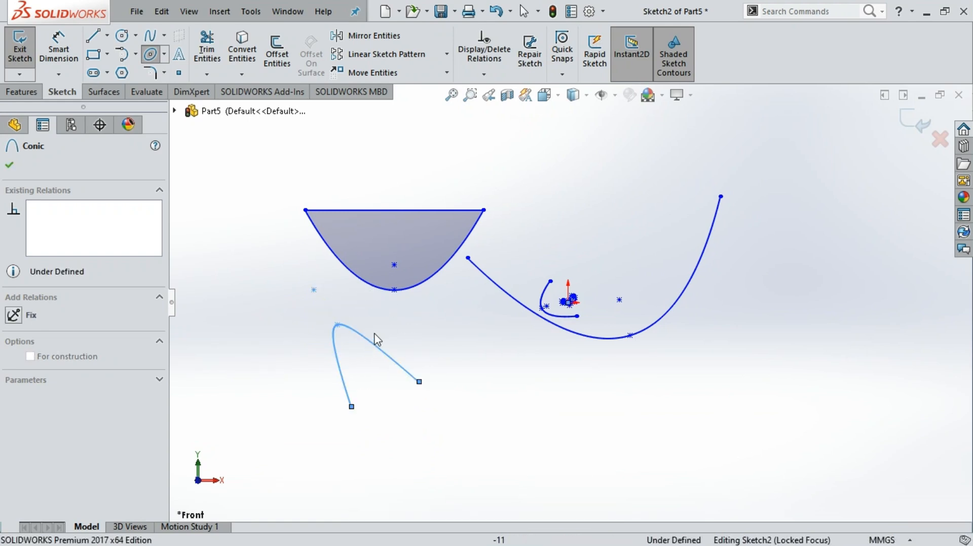
pyautogui.press('Escape')
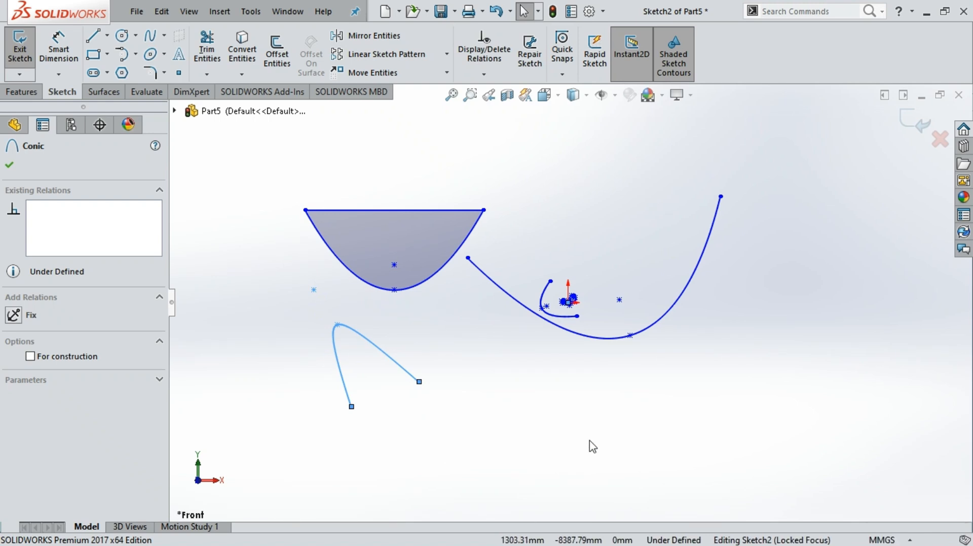
pyautogui.click(16, 170)
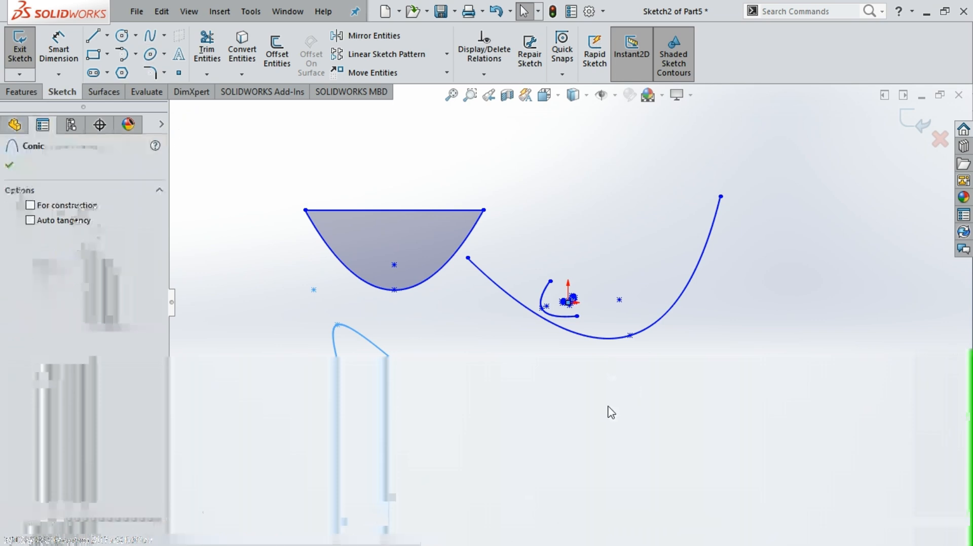
# Sketch a second conic below the large parabola, both ends opening to the upper left and its shoulder pointing to the lower right
pyautogui.click(607, 426)
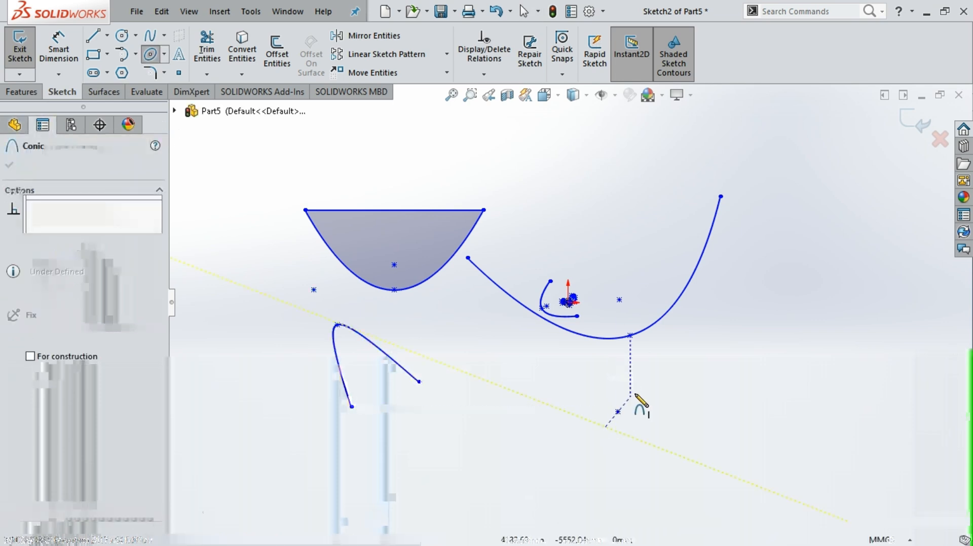
pyautogui.click(708, 377)
pyautogui.click(740, 482)
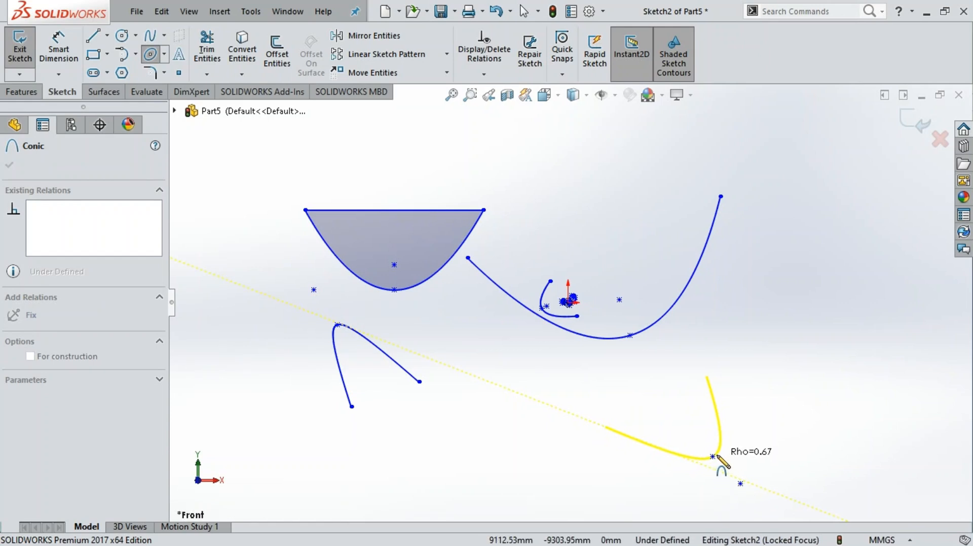
pyautogui.click(720, 463)
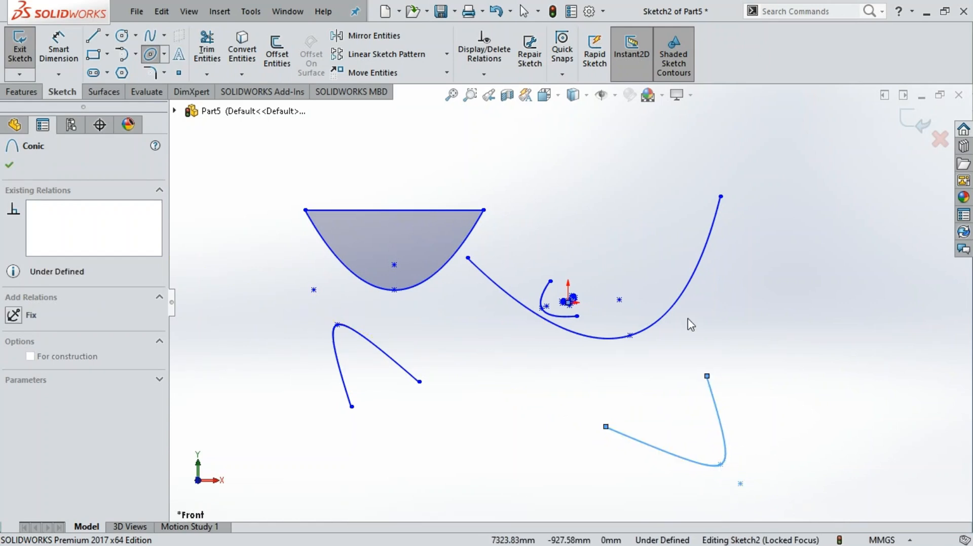
pyautogui.press('Escape')
pyautogui.click(10, 165)
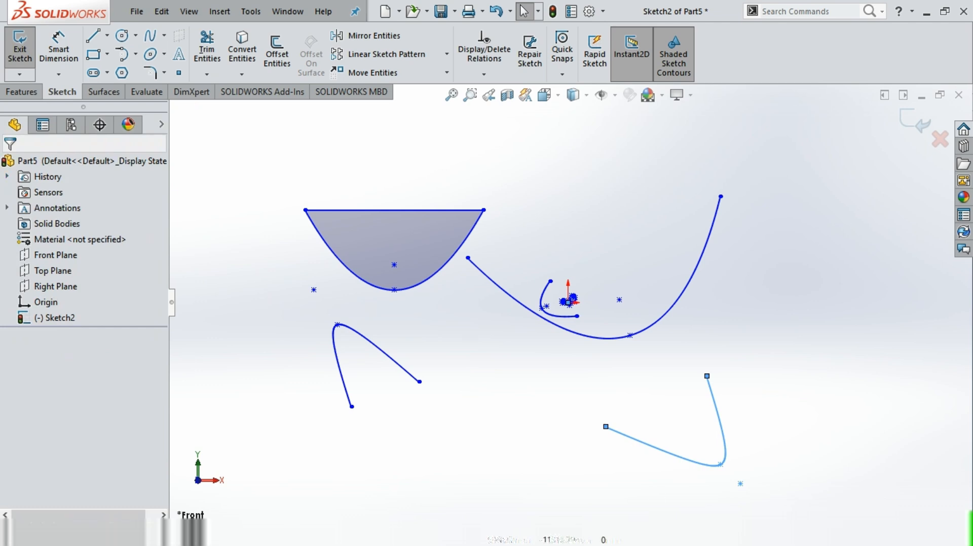